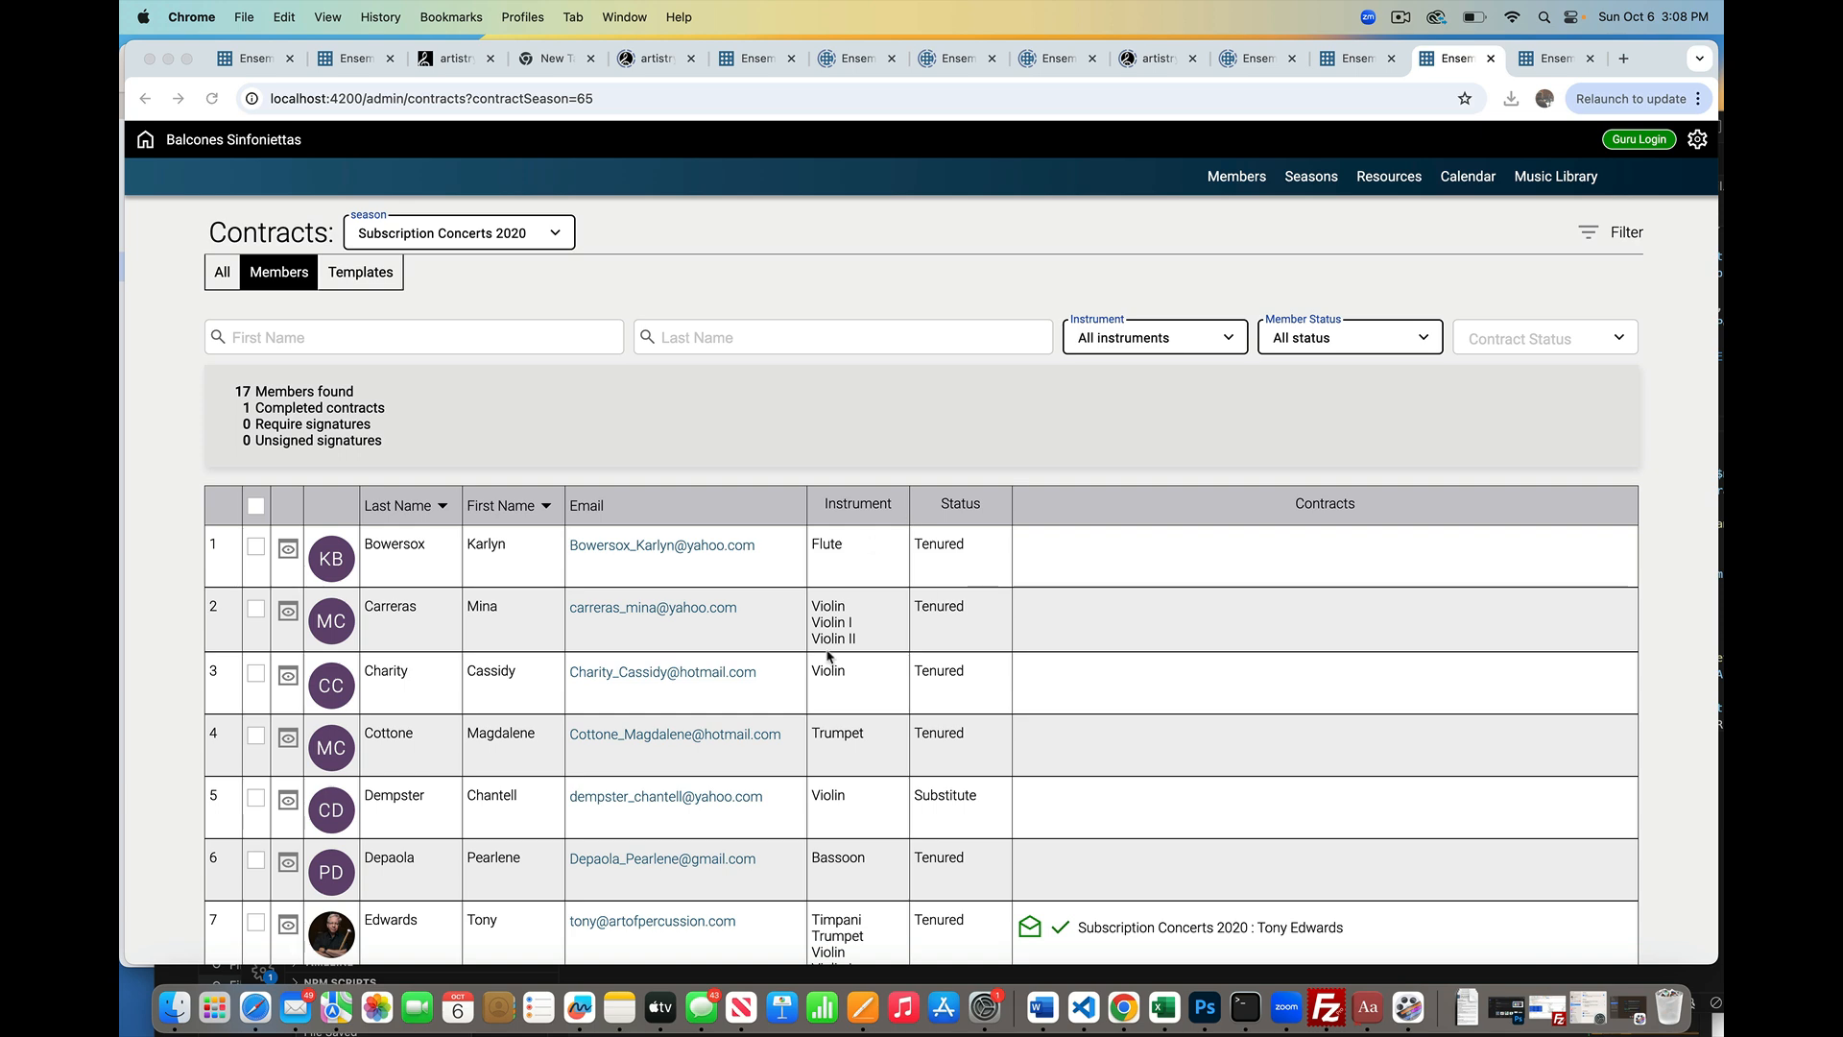
# Step: Tick the row 7 member's checkbox in the Subscription Concerts 2020 contracts table
pyautogui.scroll(-5, 828, 655)
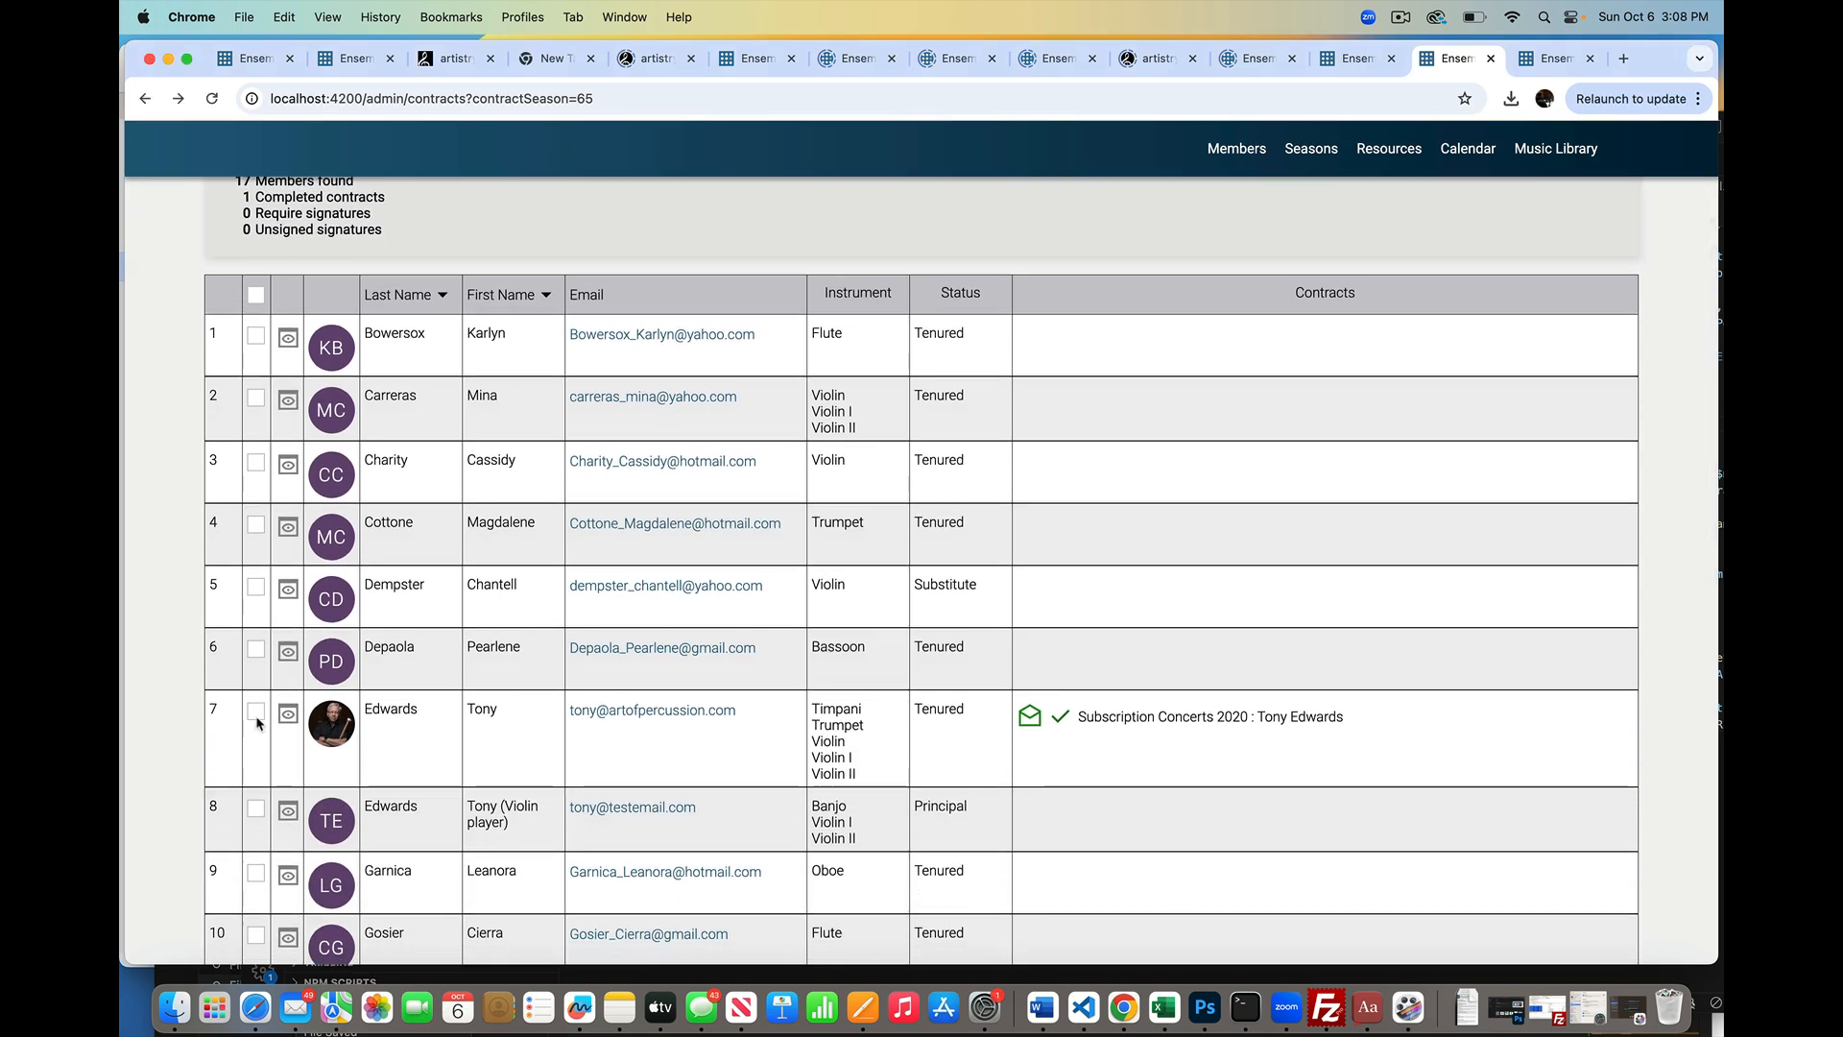
pyautogui.click(256, 714)
pyautogui.scroll(5, 495, 425)
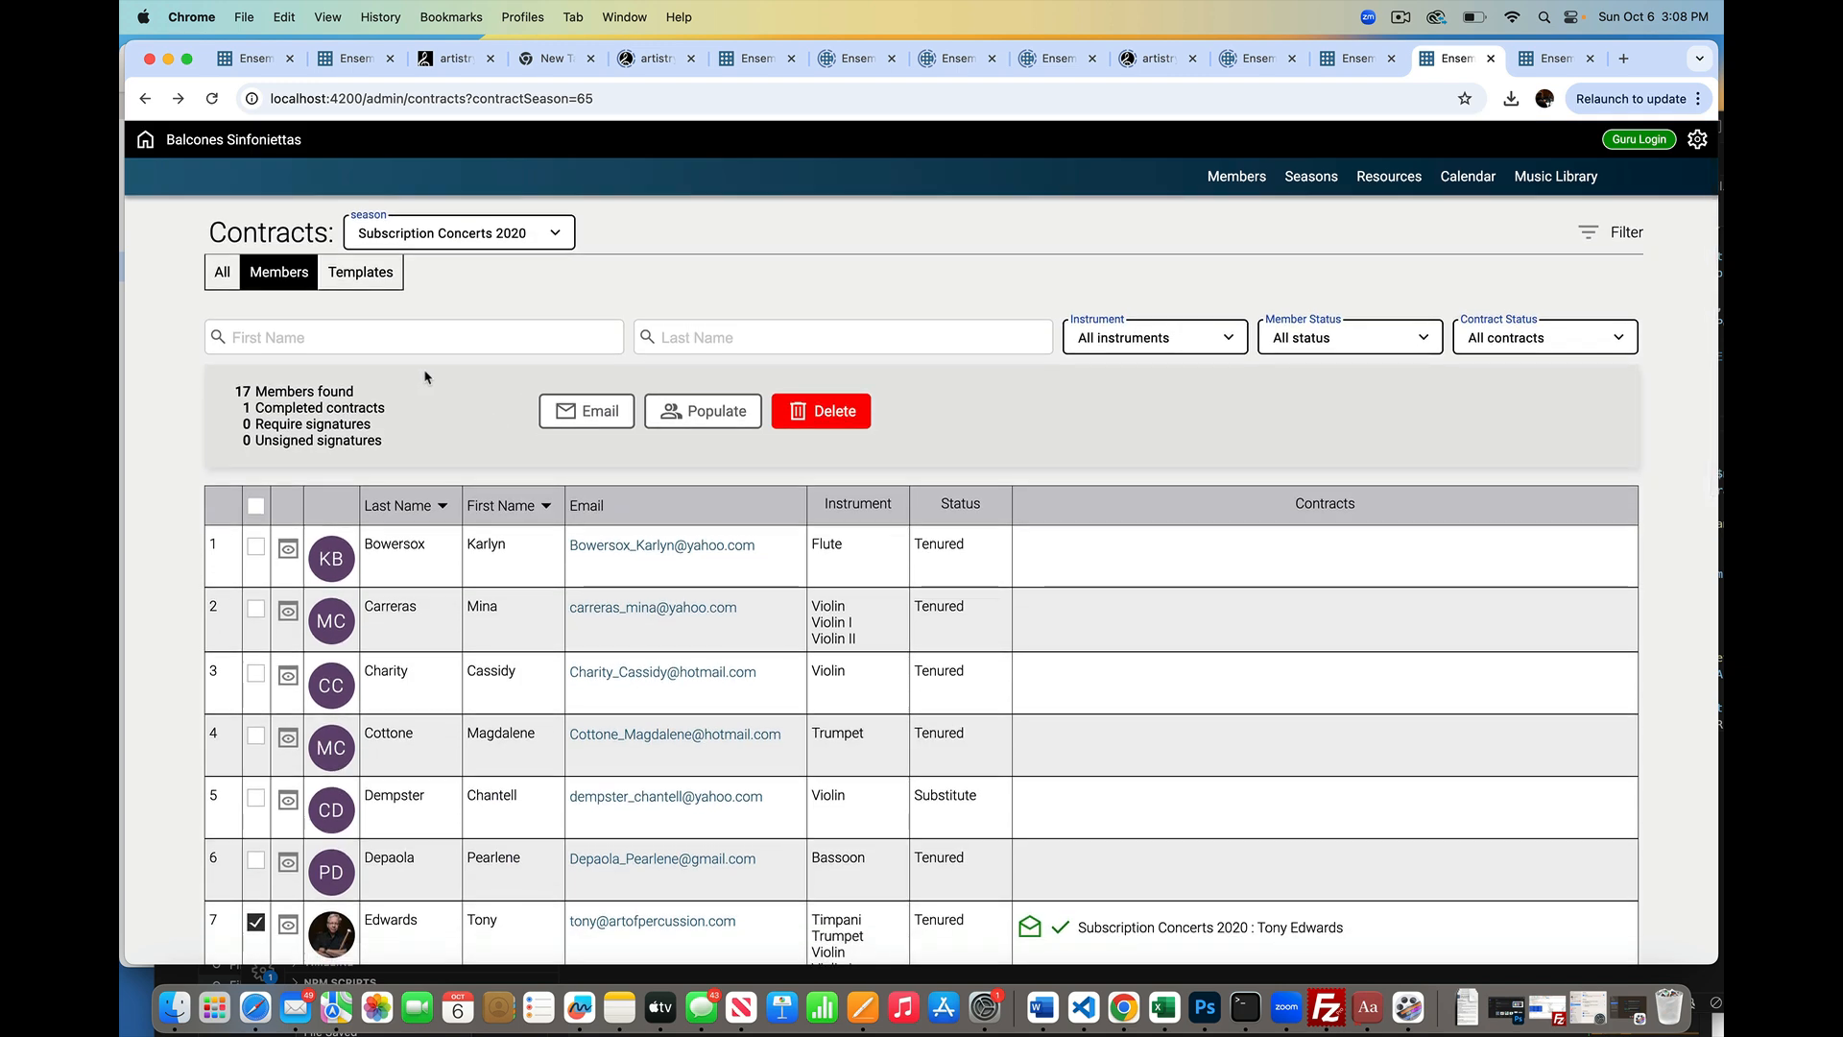
# Step: Populate a contract for the row 7 member from 'template 1', then reselect row 7
pyautogui.click(708, 419)
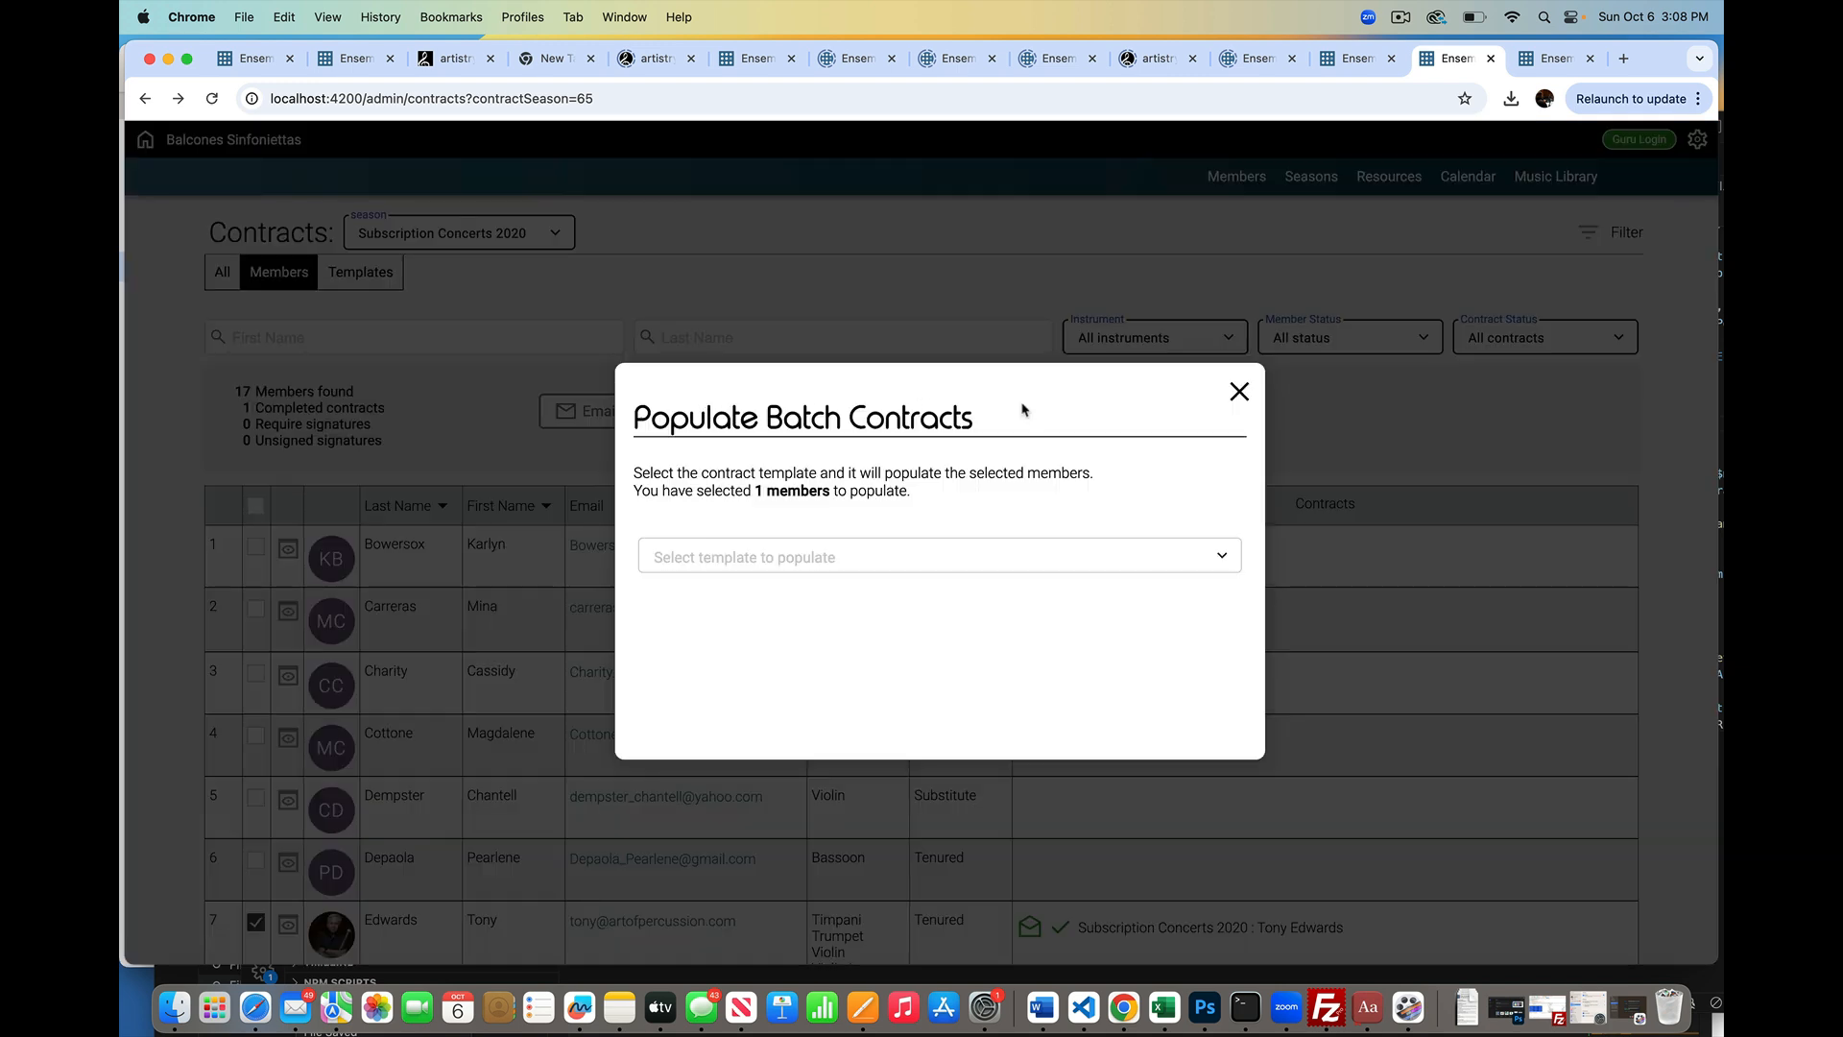
pyautogui.click(970, 555)
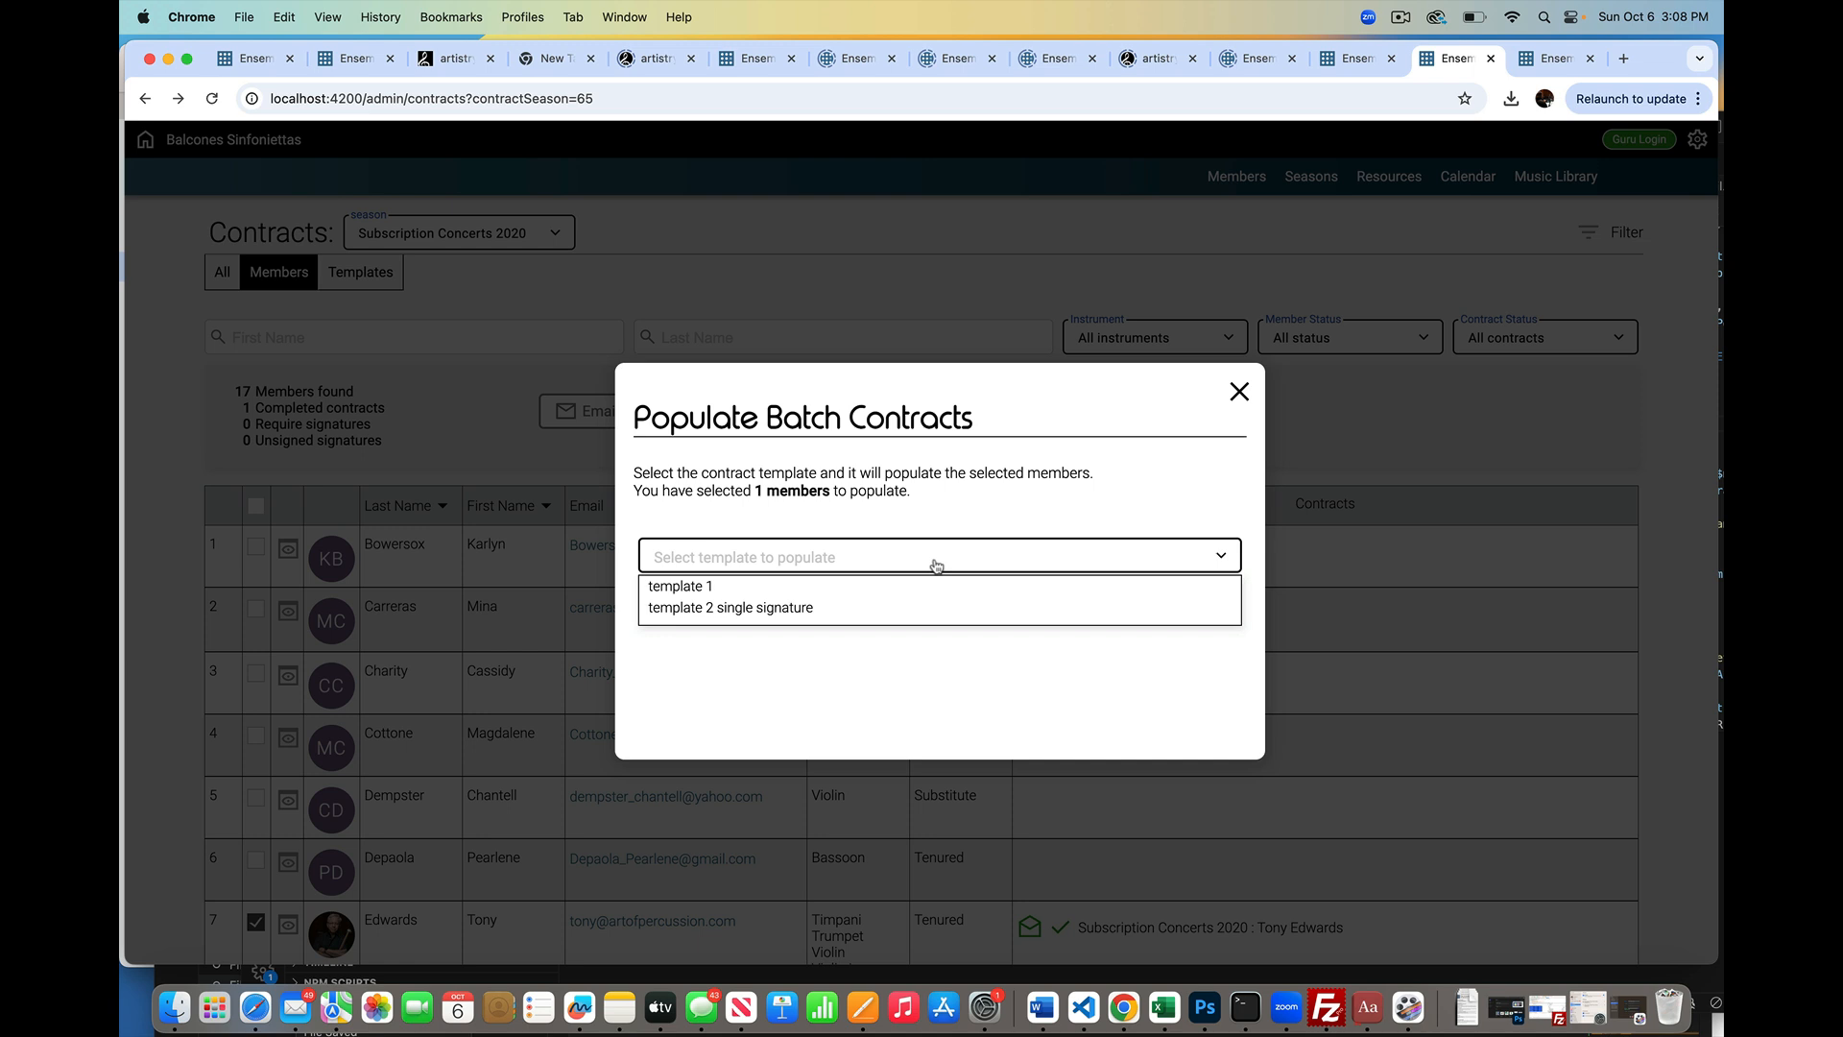
pyautogui.click(728, 588)
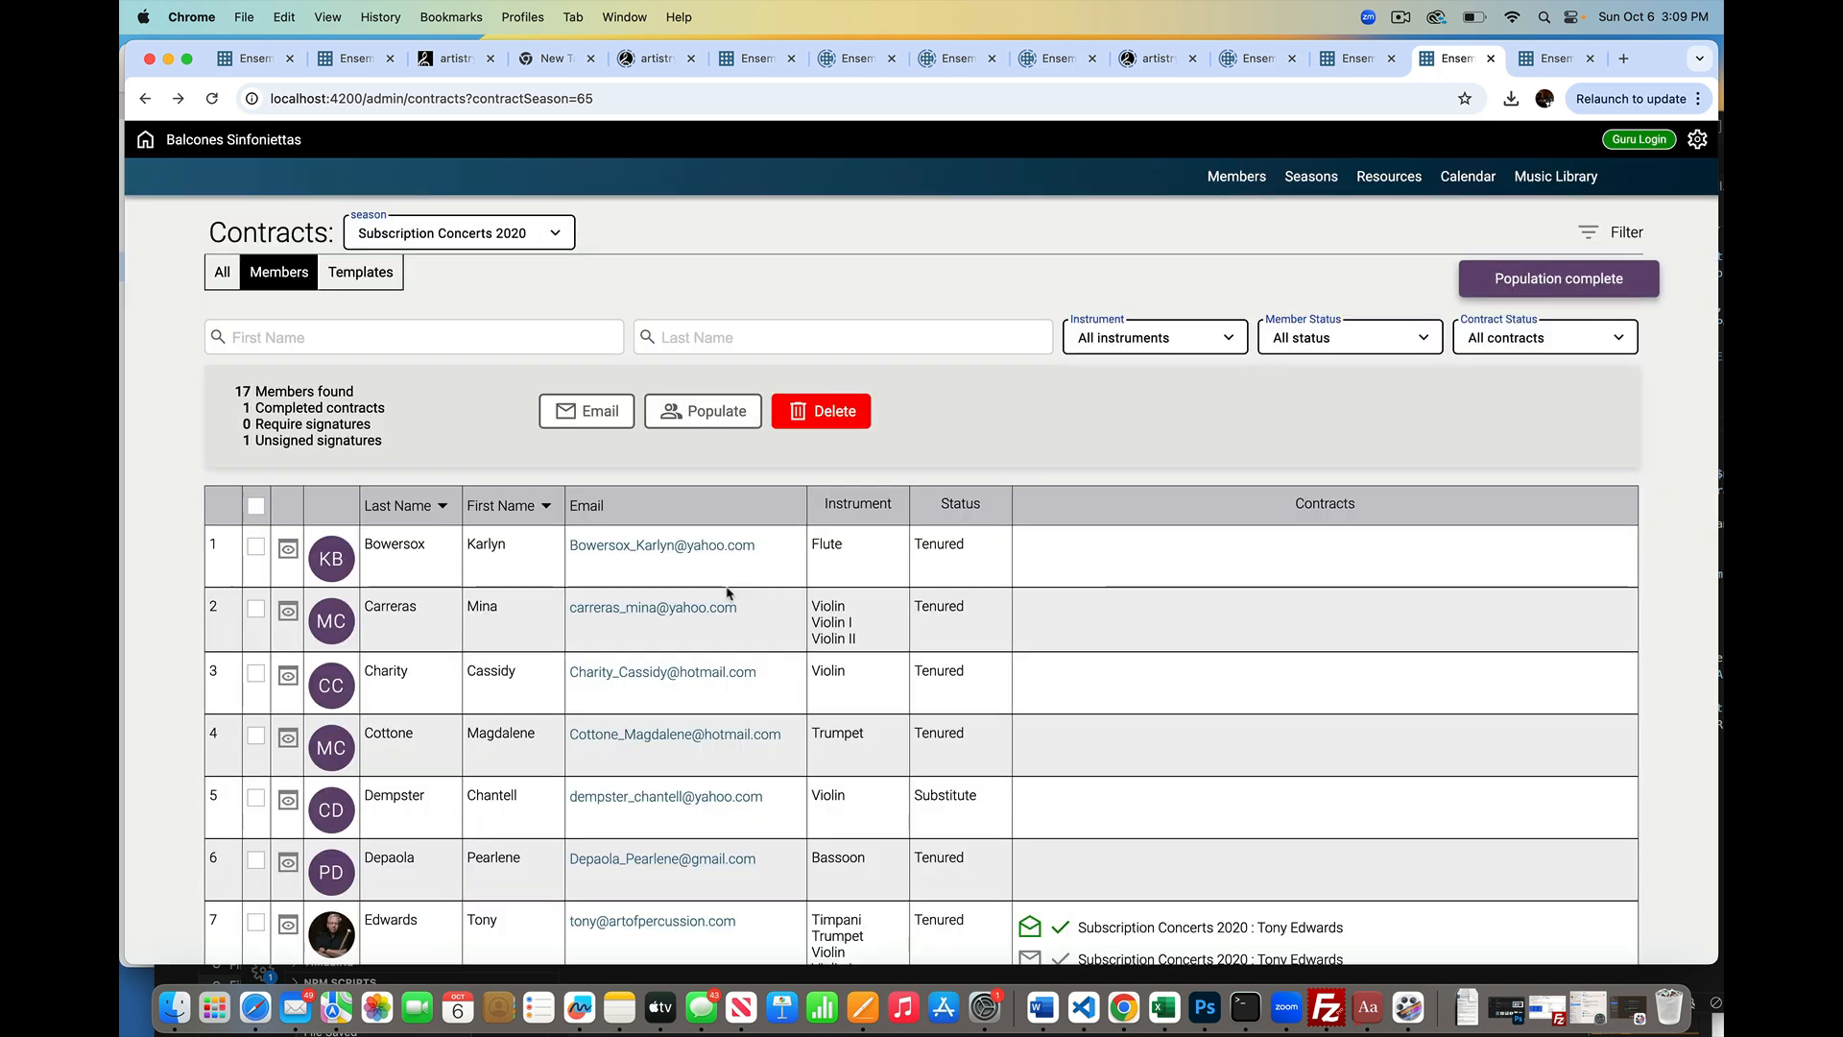
pyautogui.scroll(-4, 728, 595)
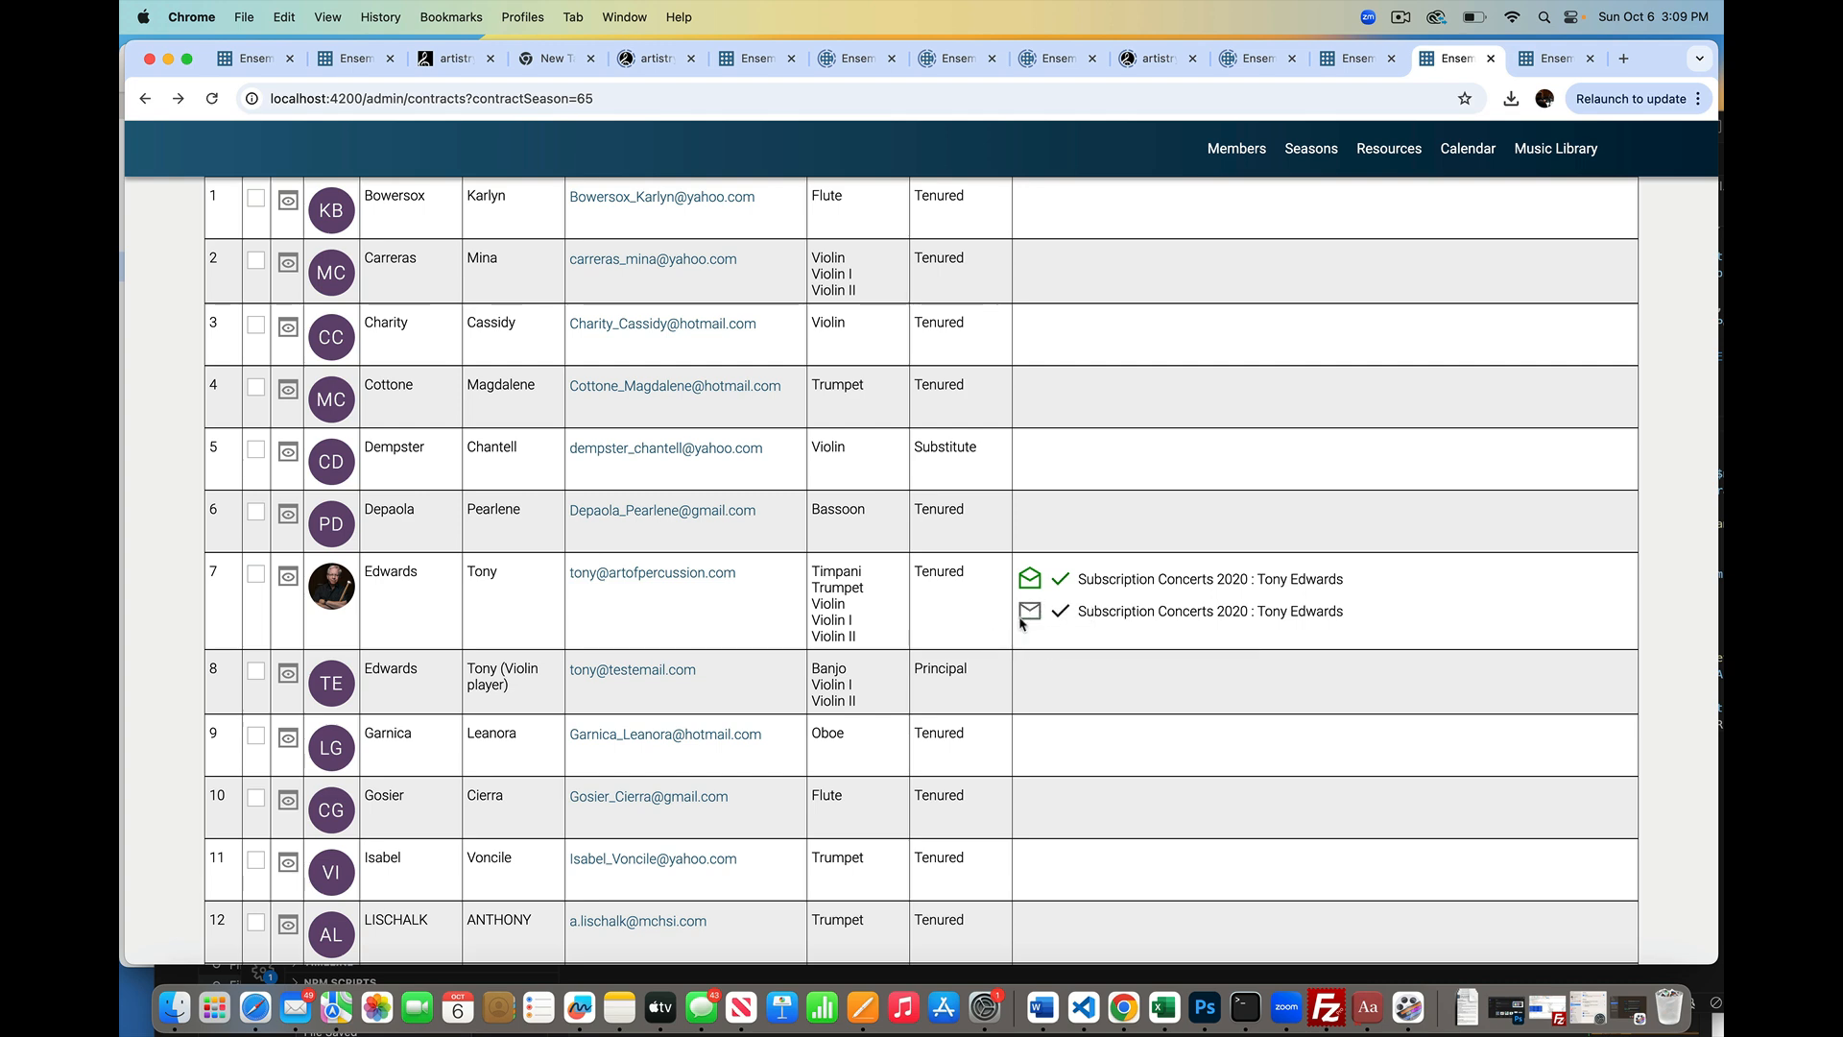
pyautogui.scroll(1, 576, 619)
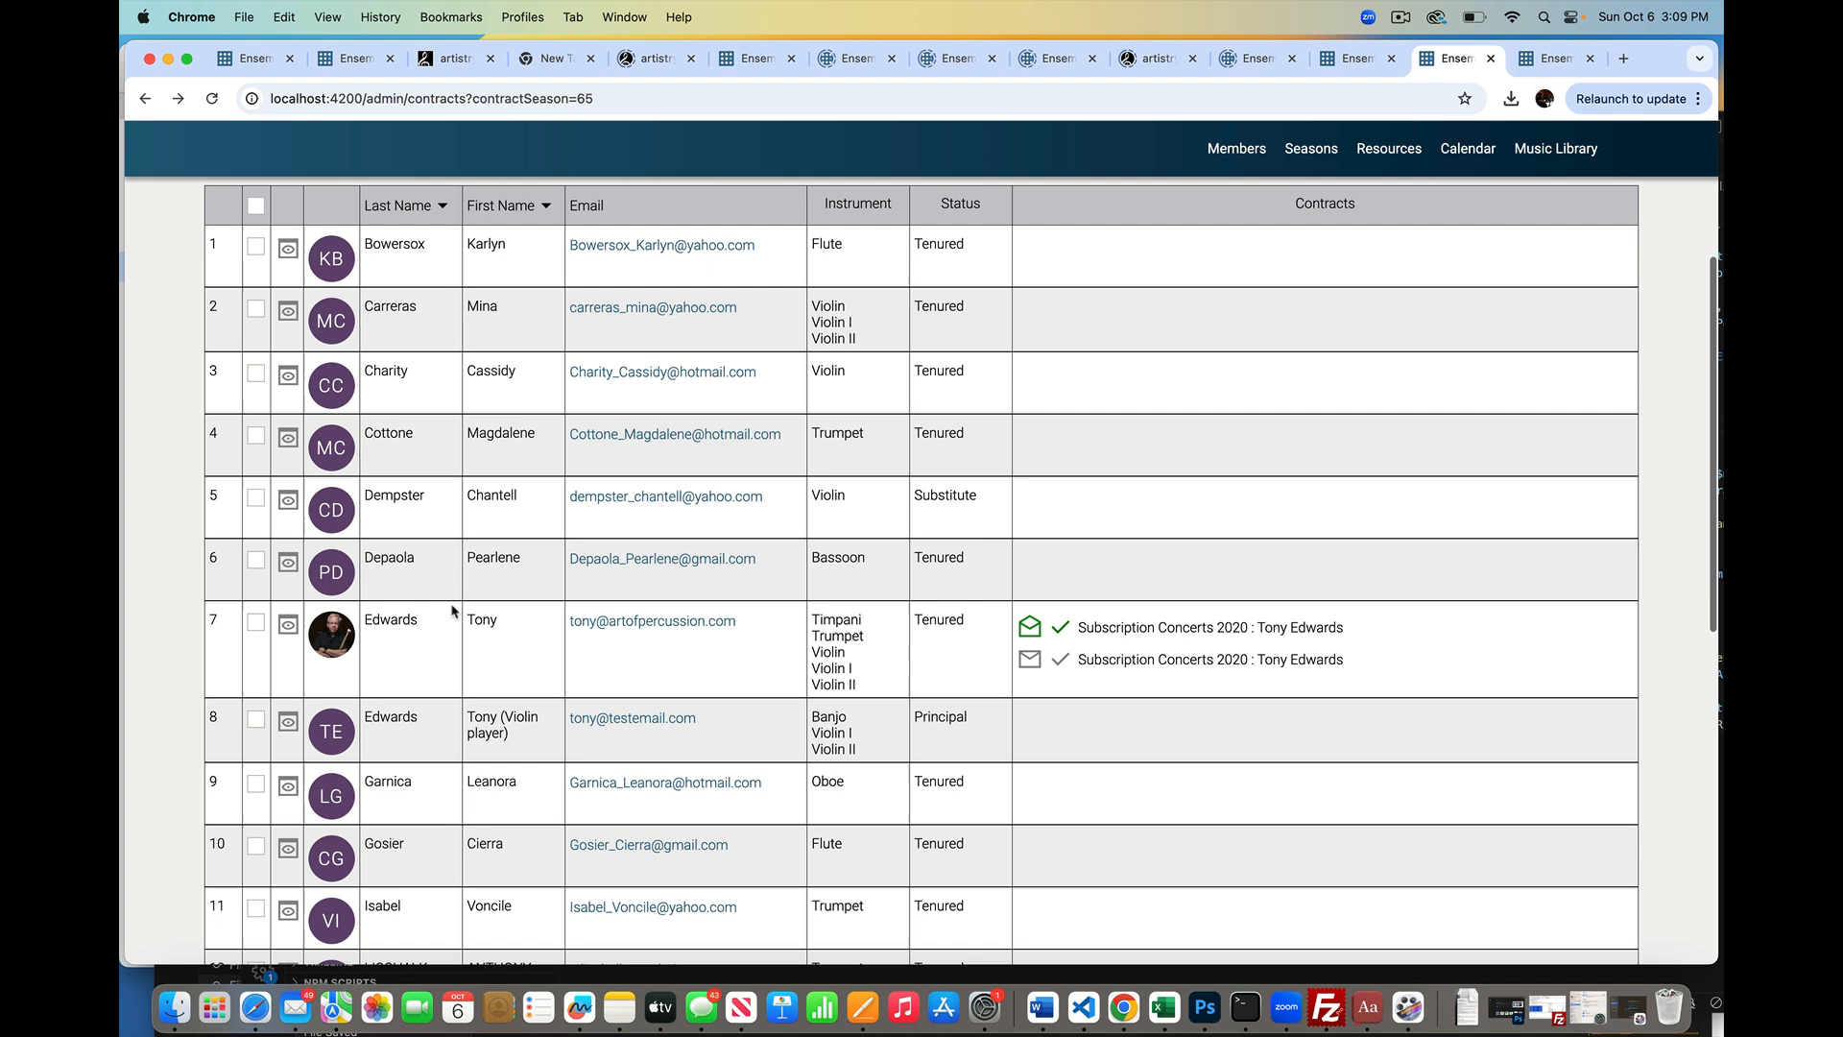
pyautogui.click(257, 624)
pyautogui.scroll(5, 595, 452)
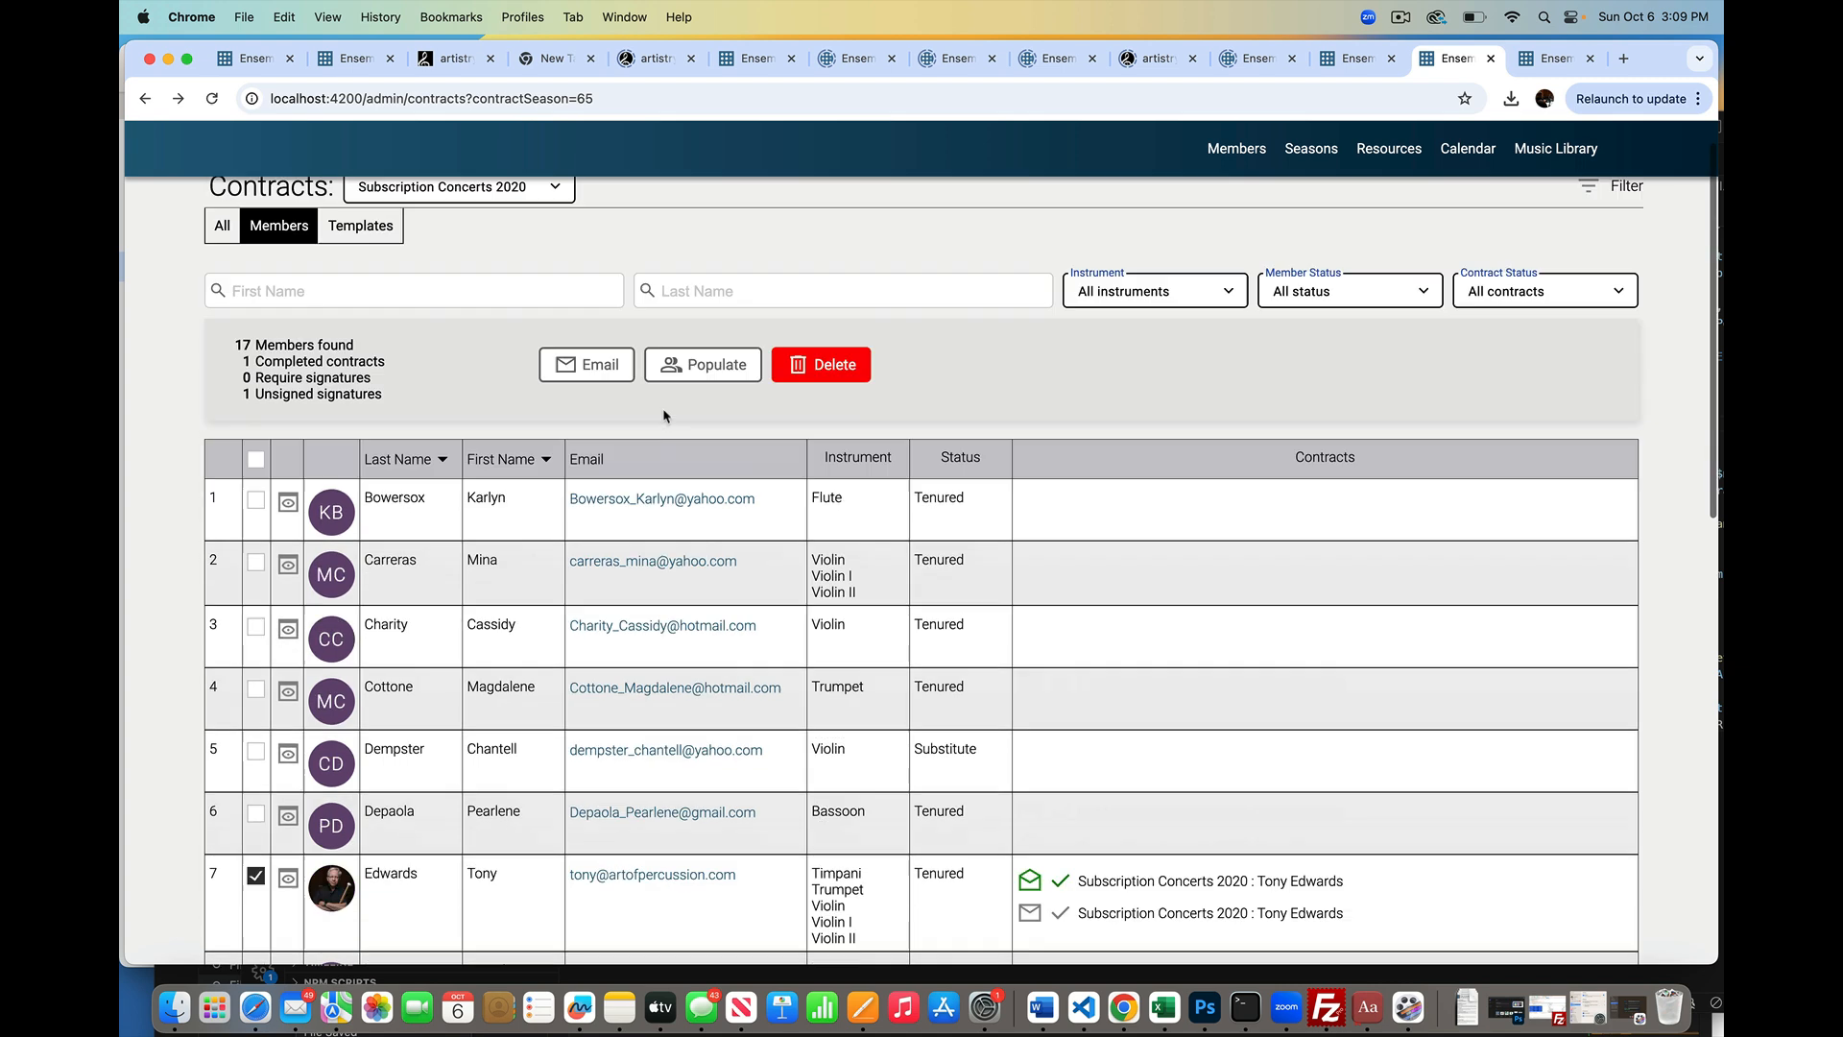
# Step: Email the 'template 1' contract to the selected member, continuing past the whitelist warning
pyautogui.click(595, 413)
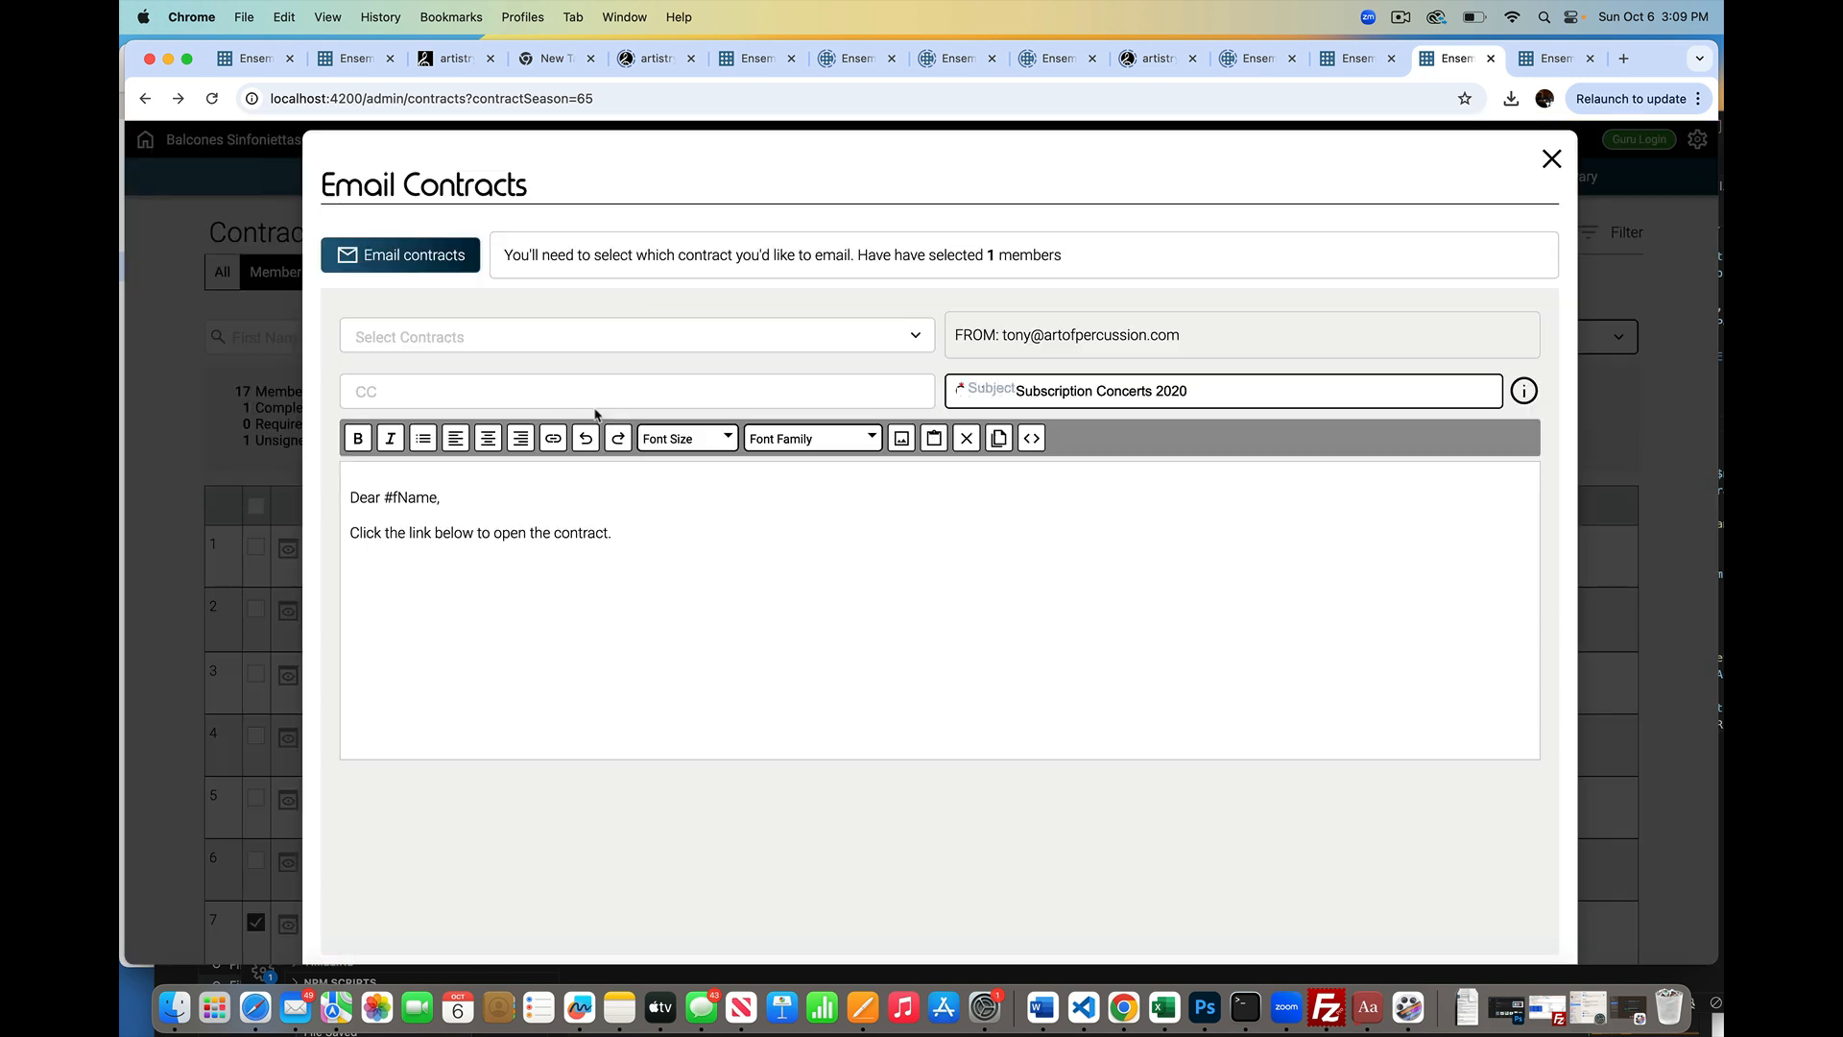
pyautogui.click(505, 341)
pyautogui.click(411, 364)
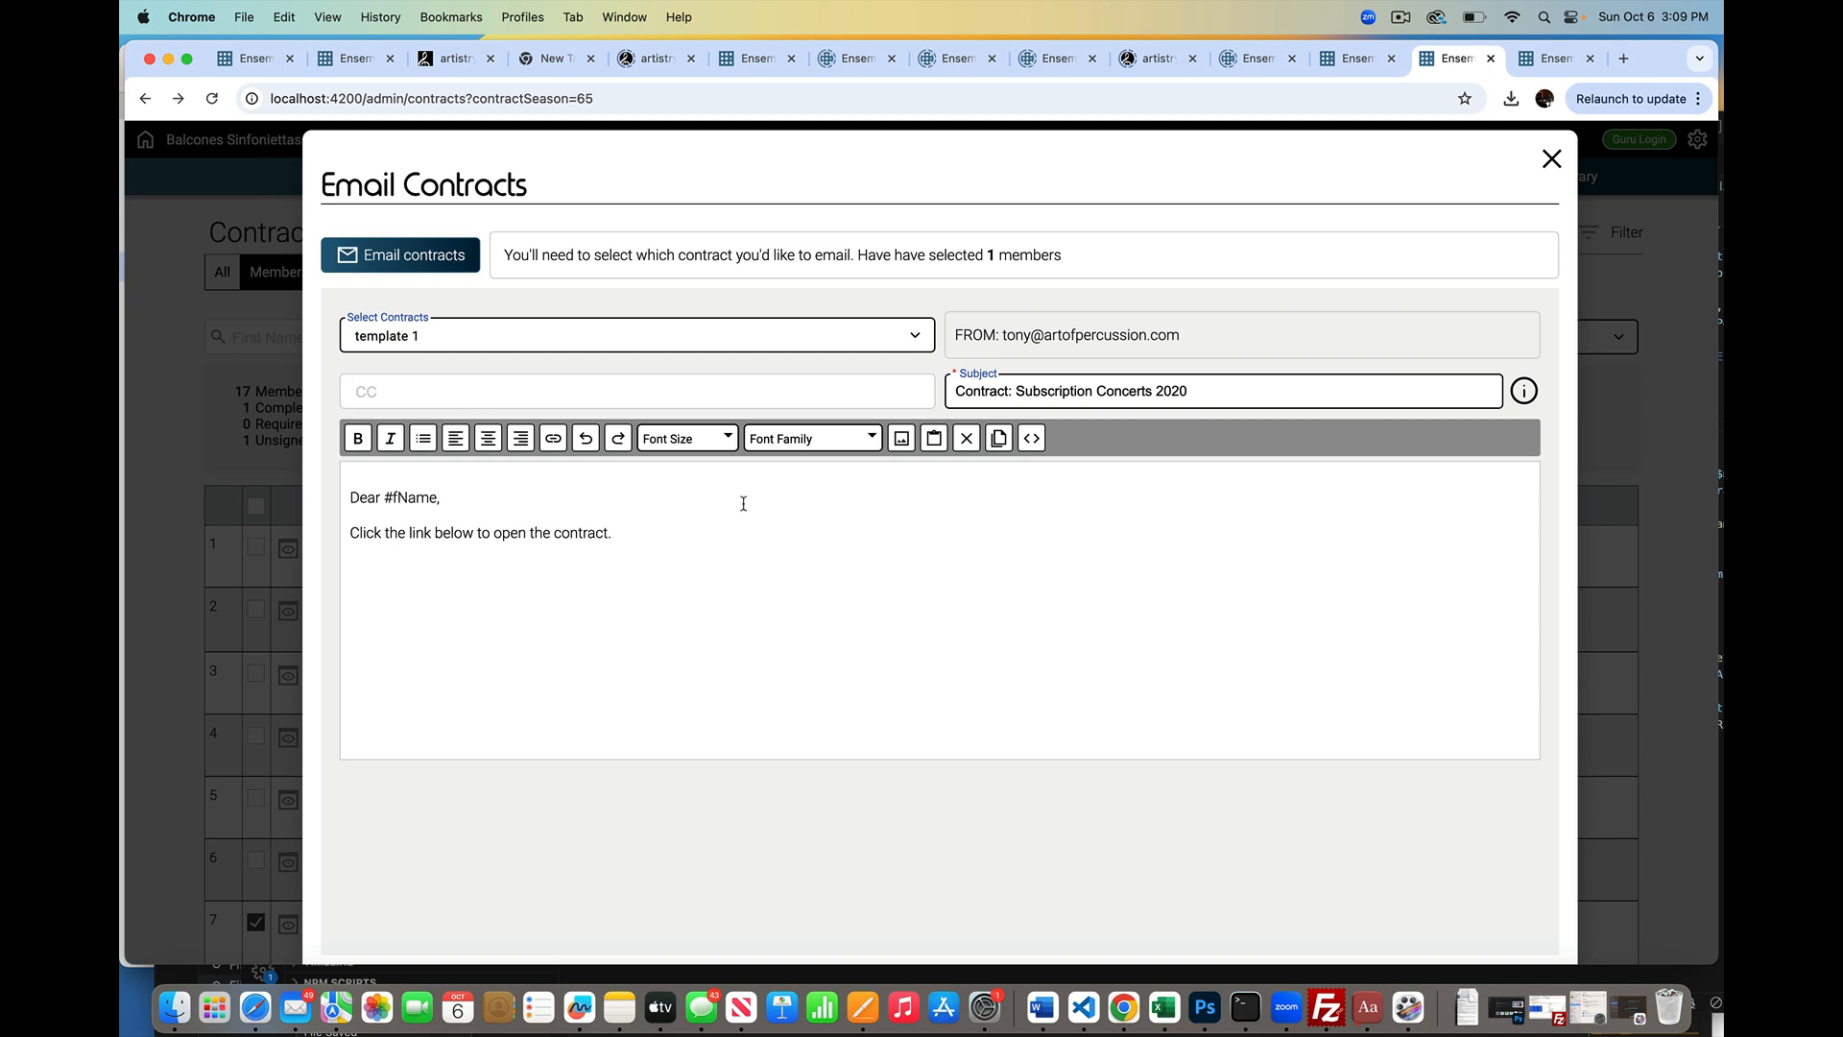
pyautogui.click(427, 261)
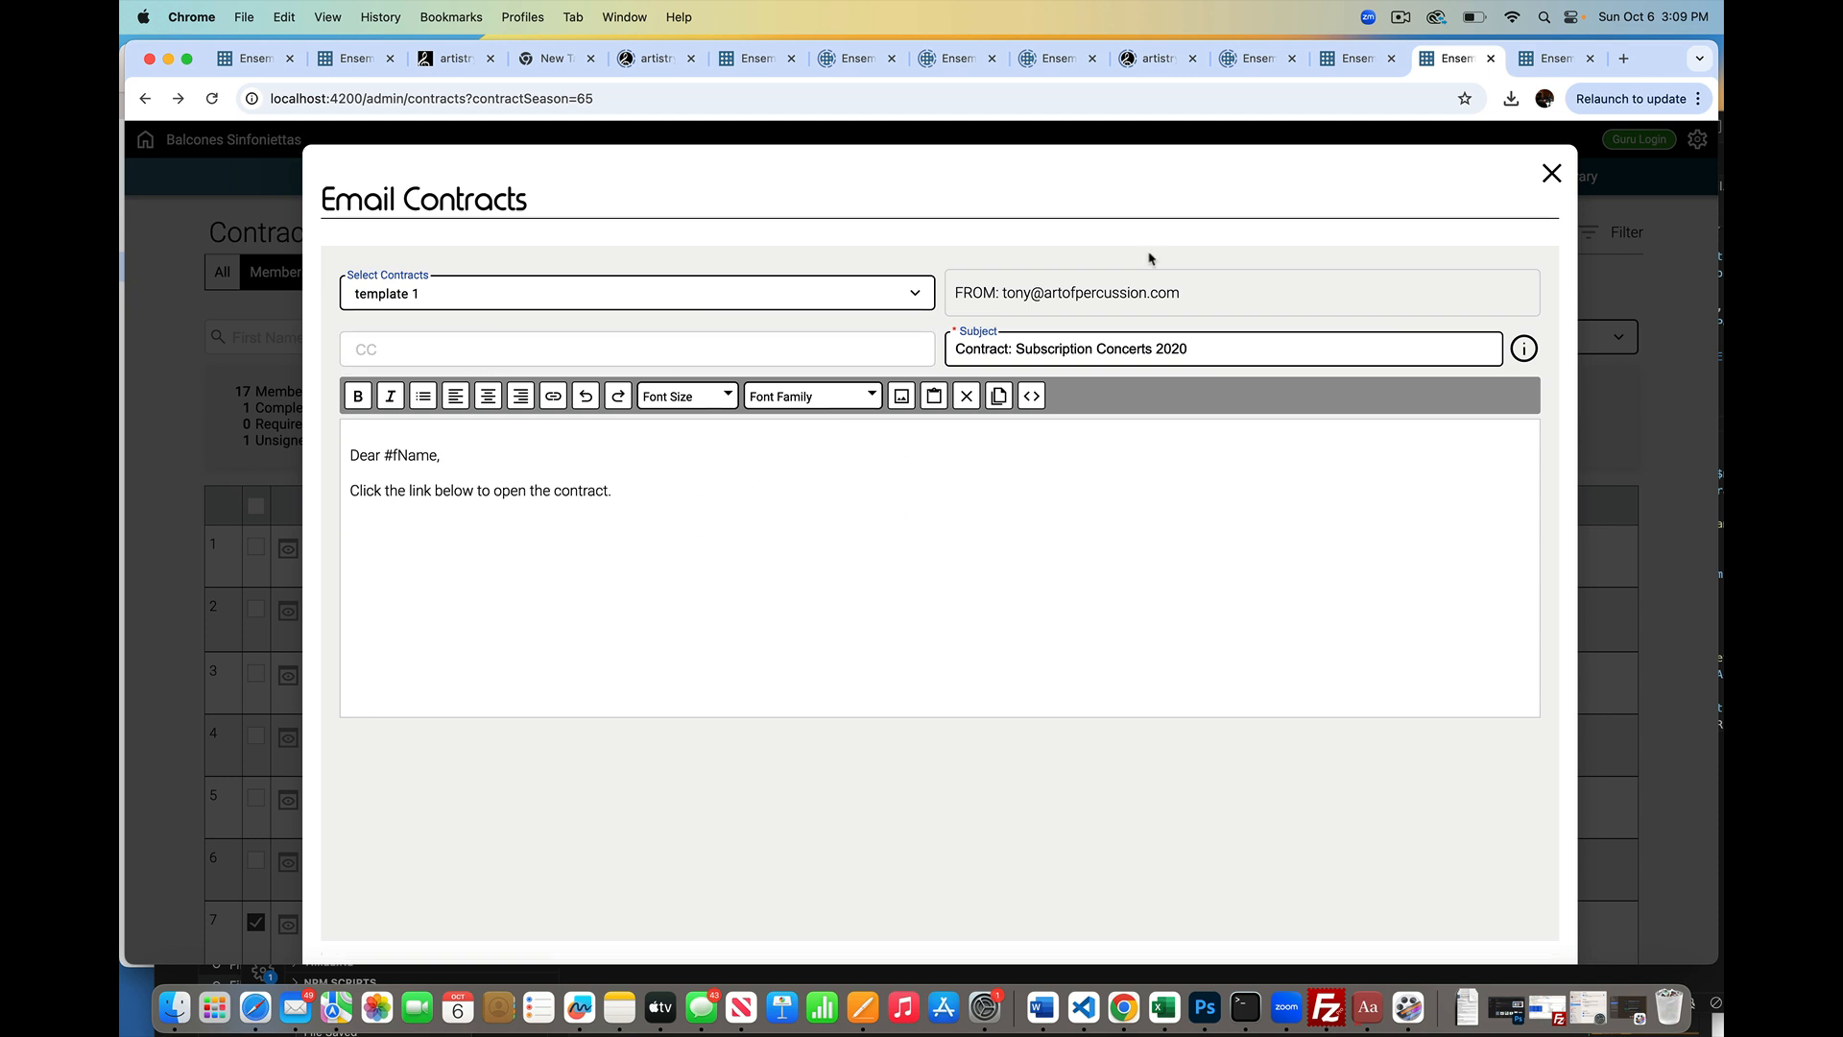
pyautogui.click(1488, 269)
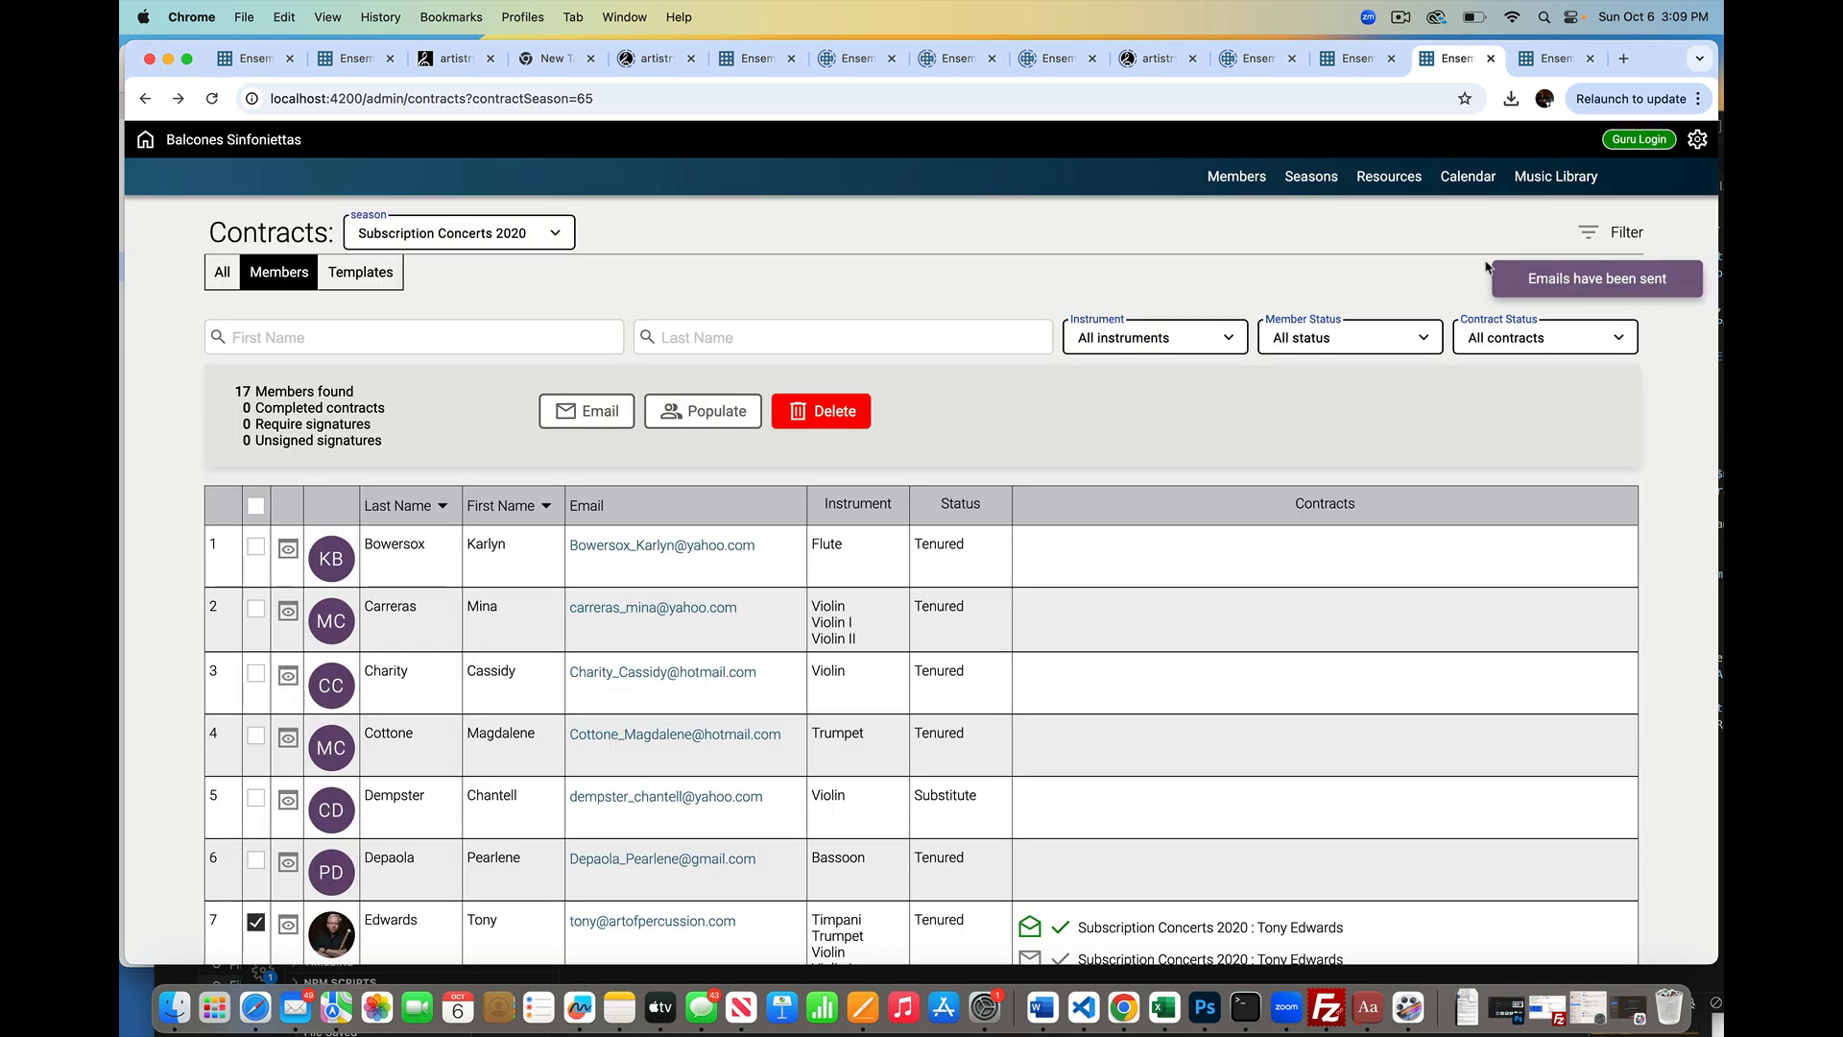
# Step: Open the newest contract email in Mail and follow its contract/5508 link
pyautogui.click(295, 1005)
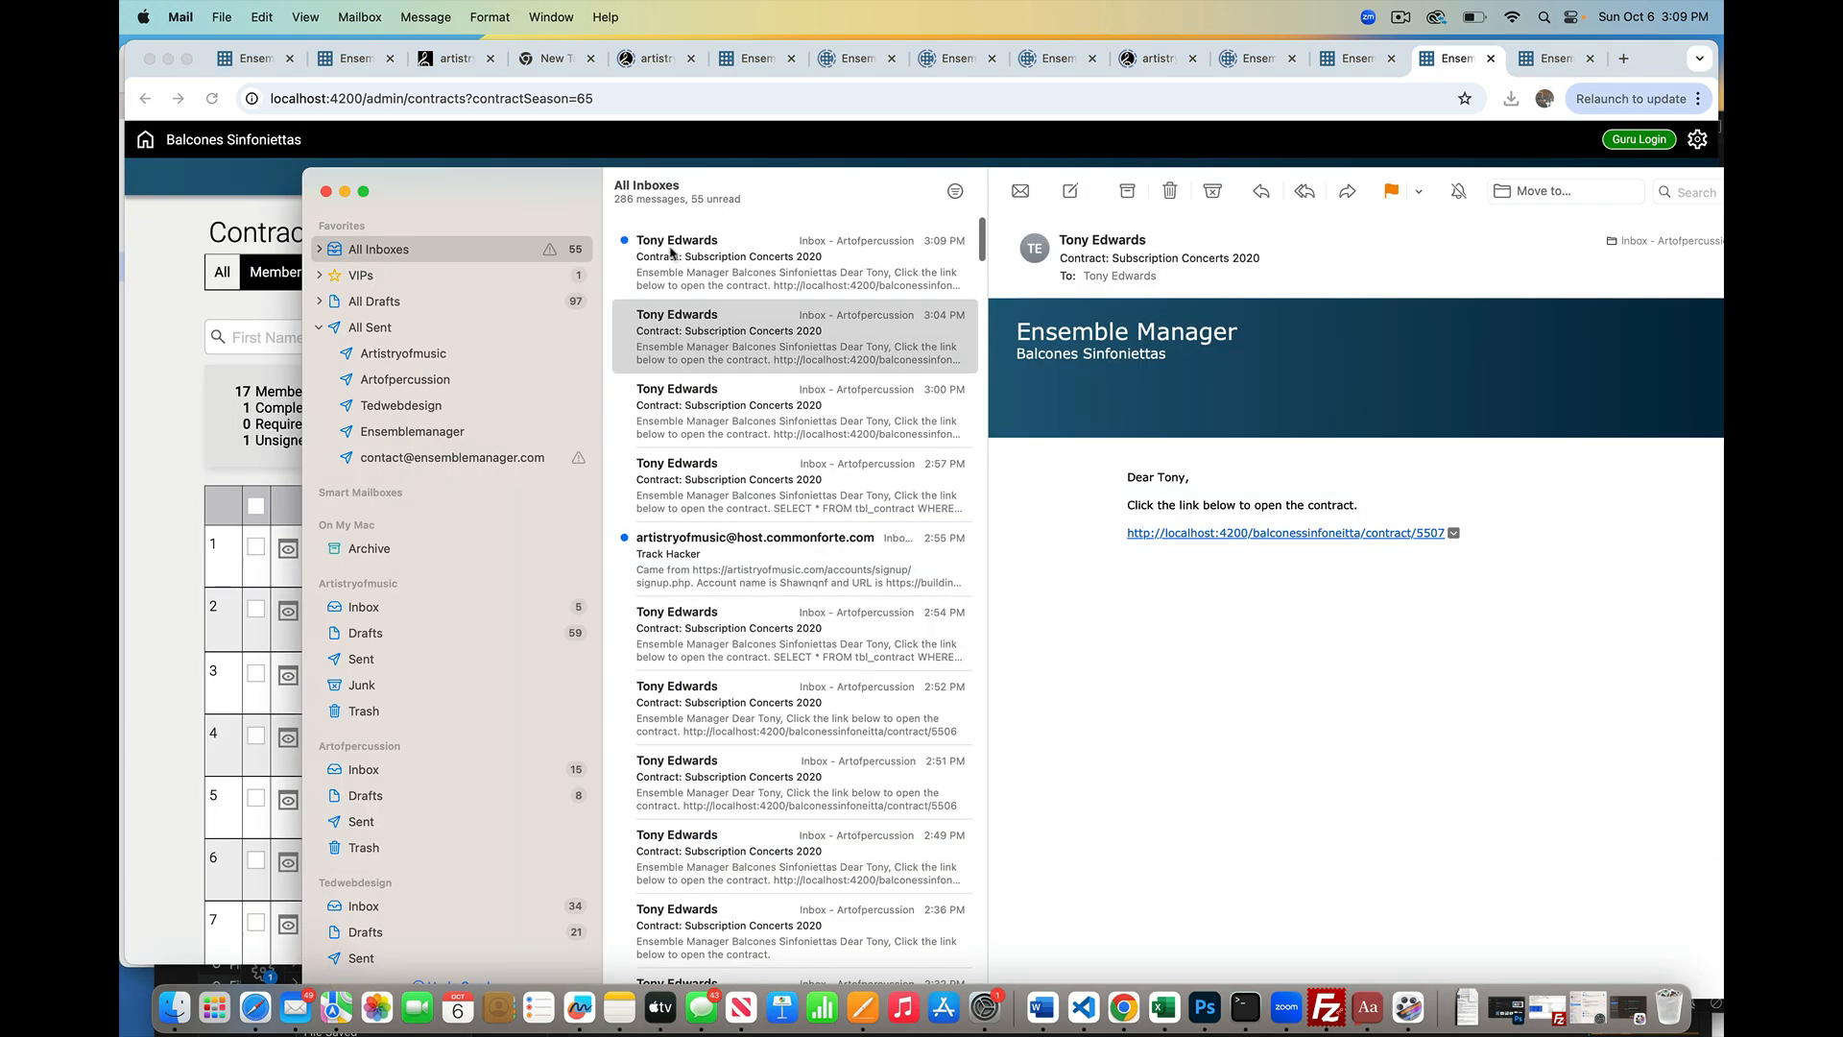
pyautogui.click(674, 255)
pyautogui.click(1342, 534)
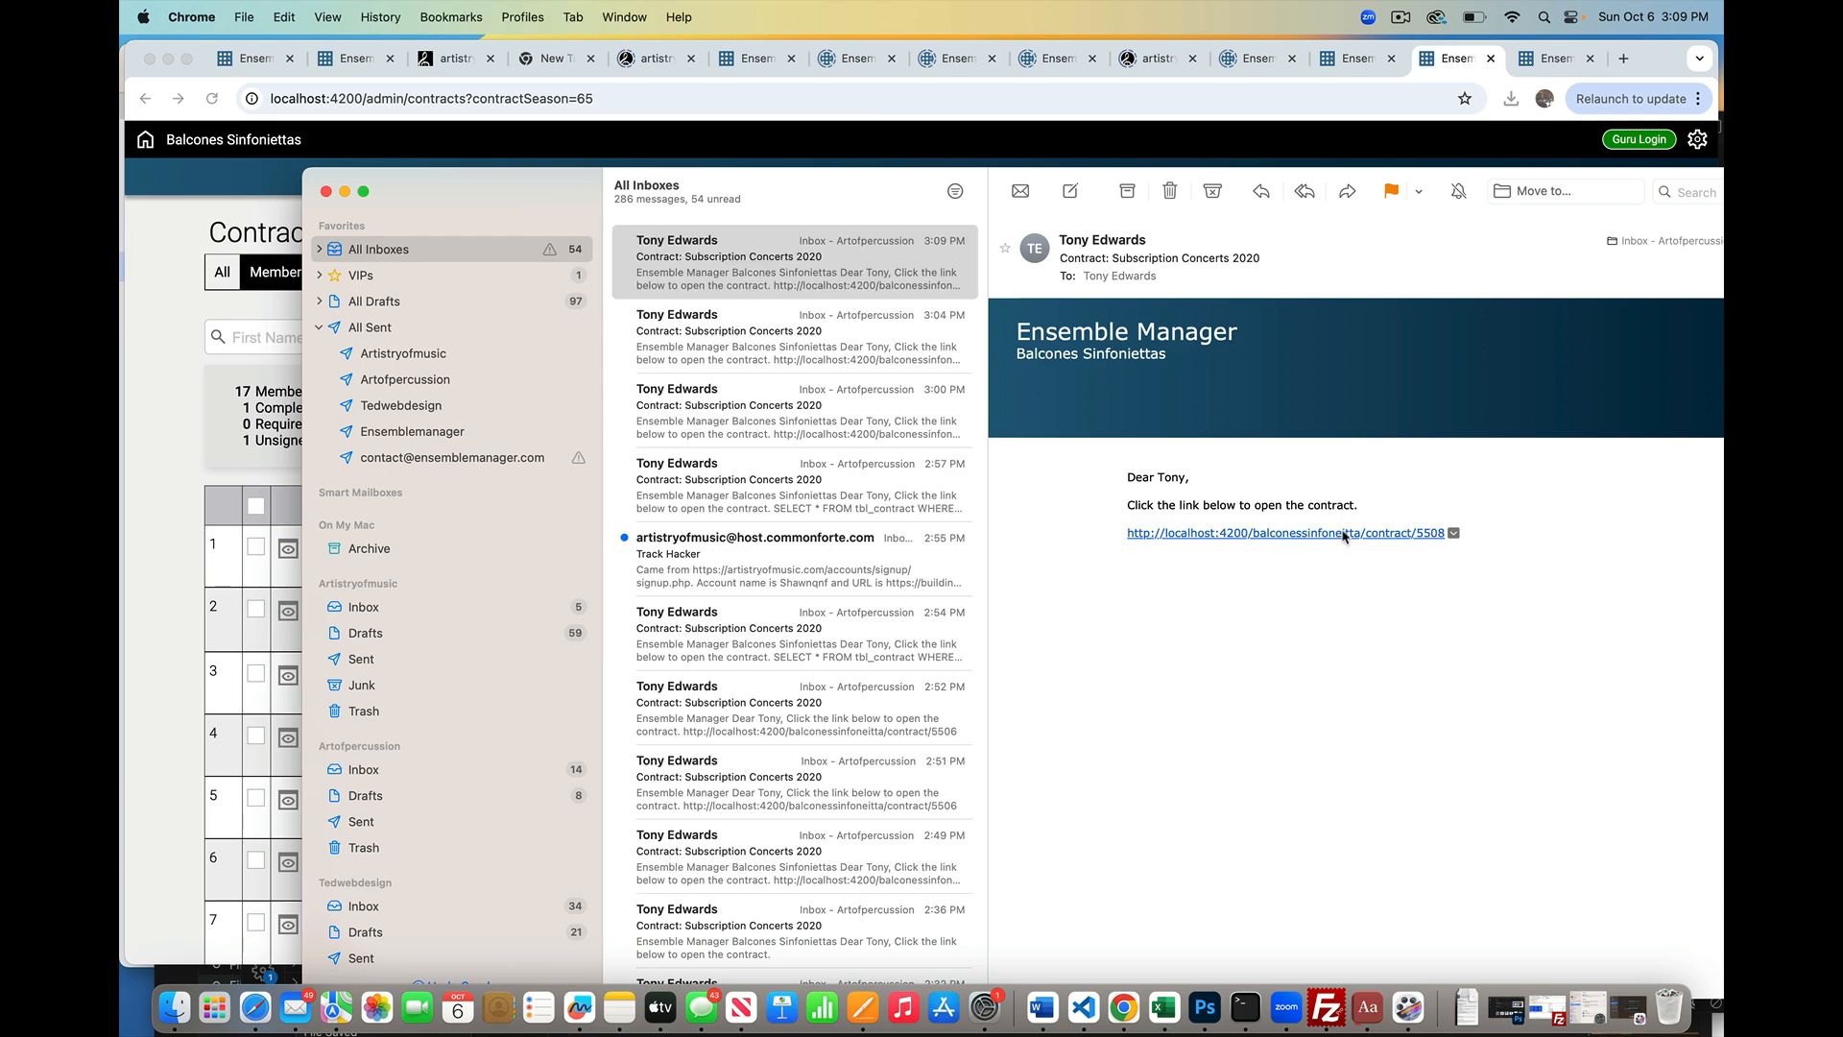
pyautogui.scroll(-20, 1343, 536)
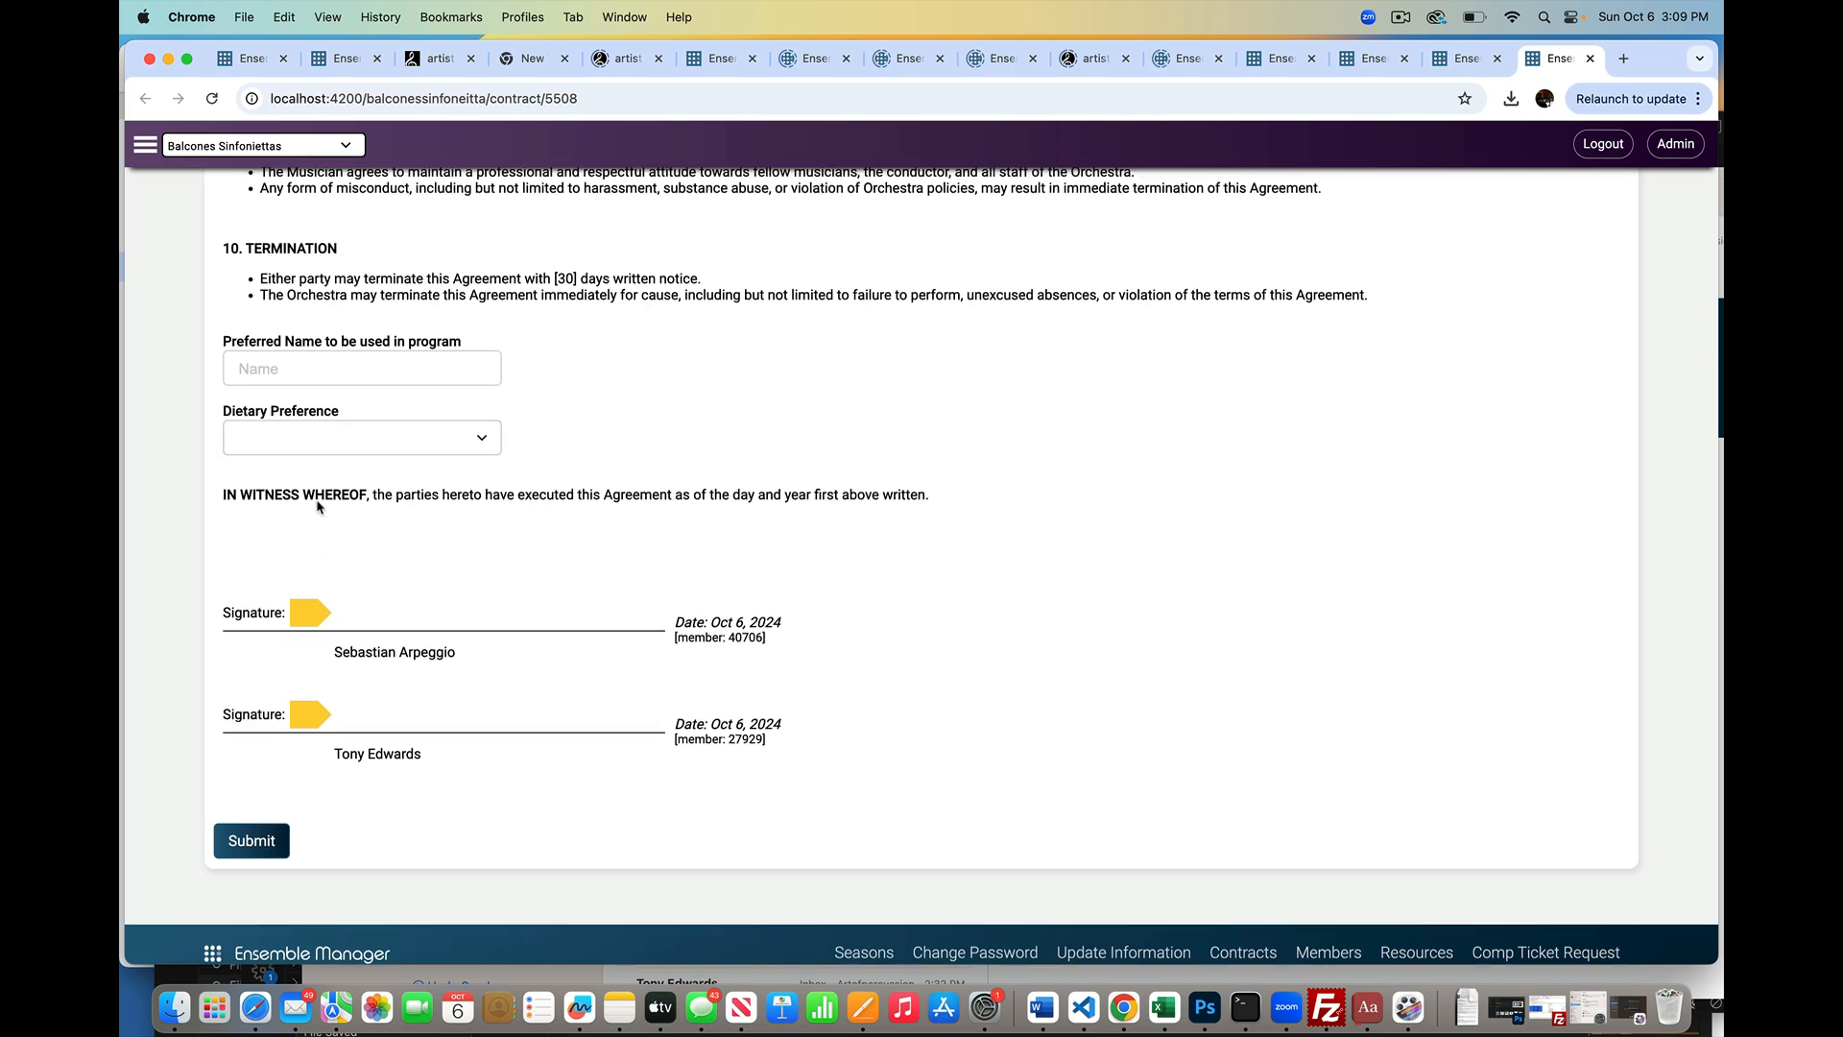
# Step: Enter the musician's name in the second signature field and submit the contract
pyautogui.scroll(1, 230, 497)
pyautogui.scroll(-3, 320, 507)
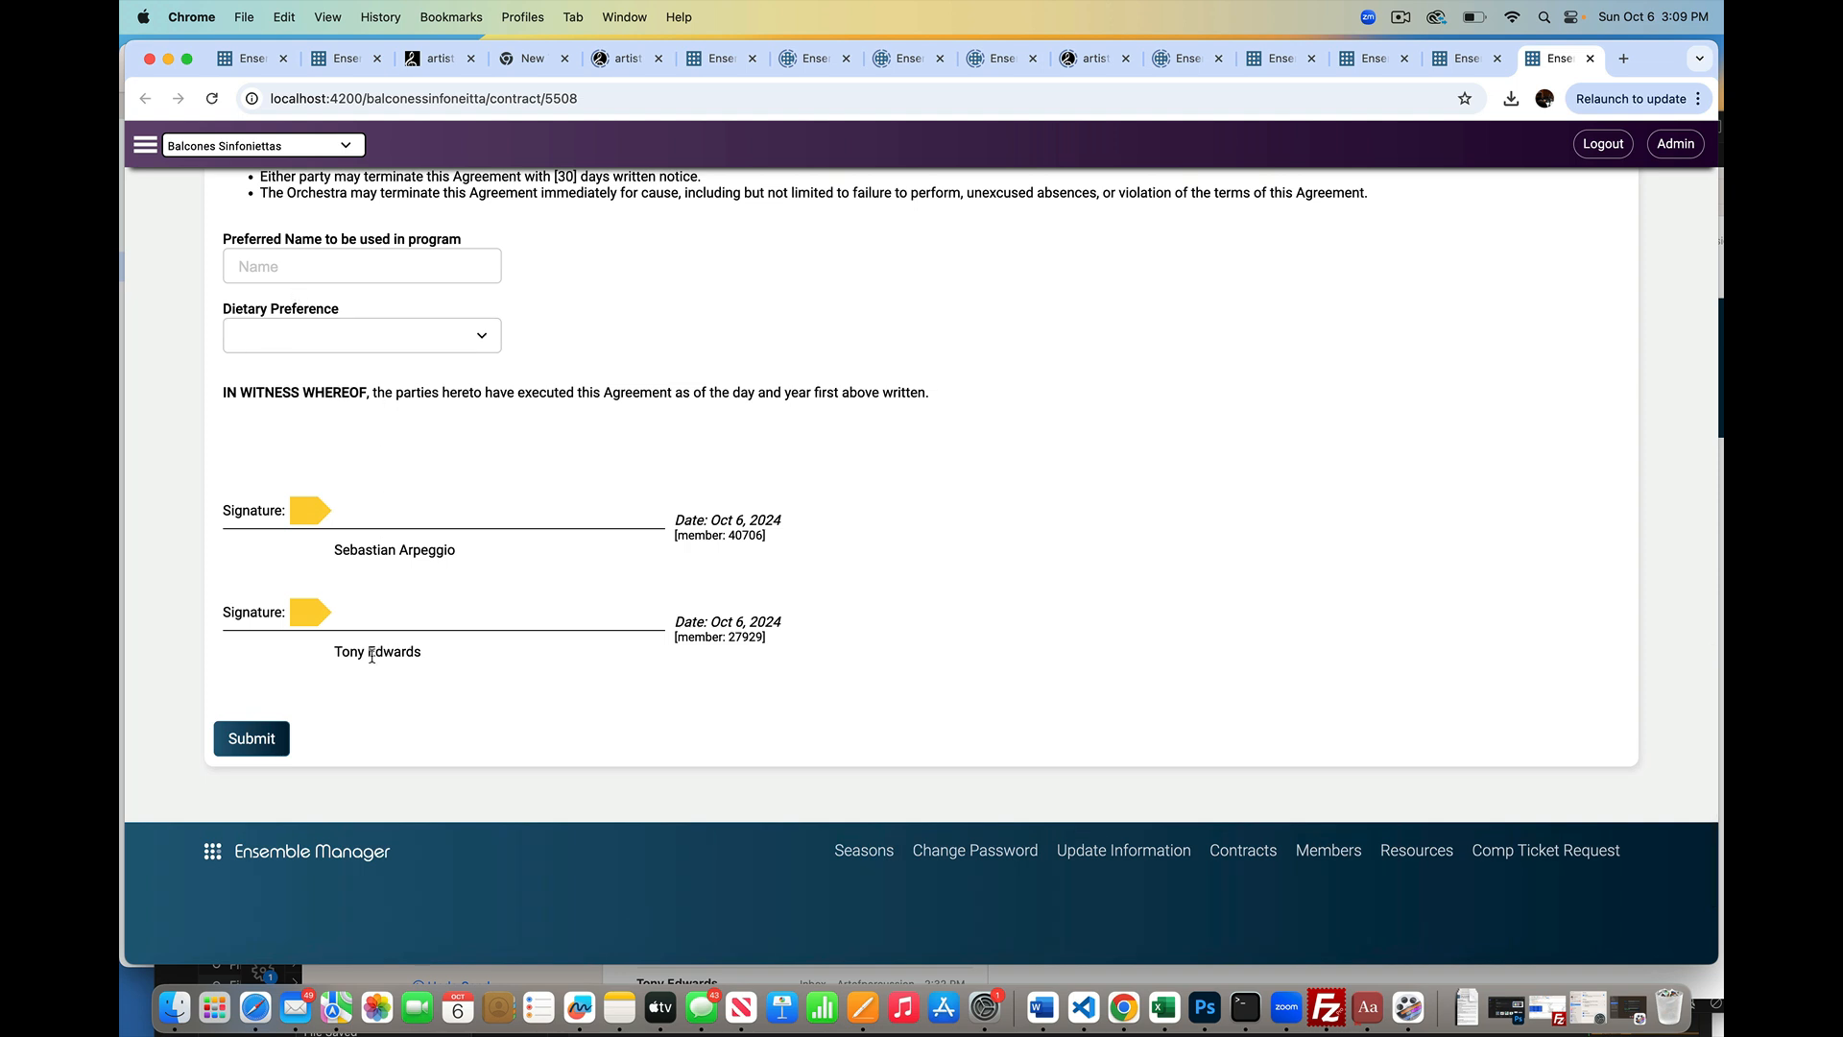
pyautogui.click(267, 743)
pyautogui.click(382, 626)
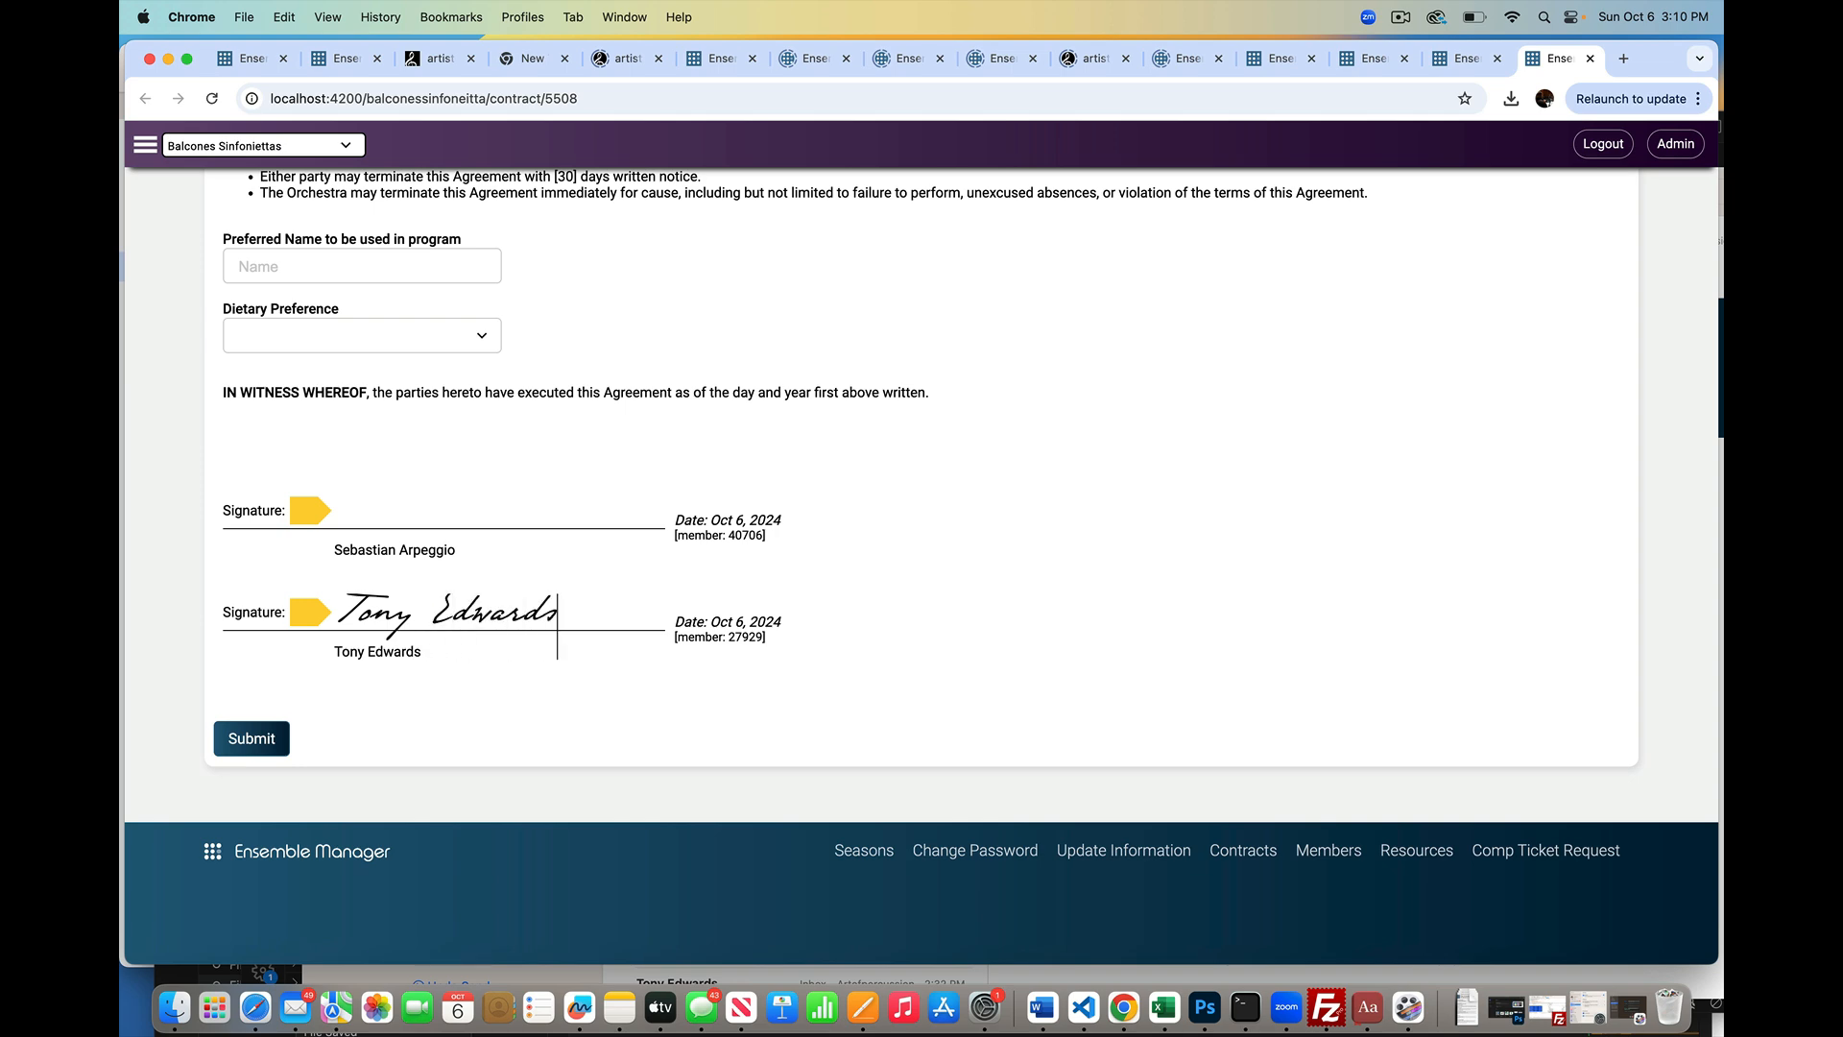
pyautogui.click(252, 738)
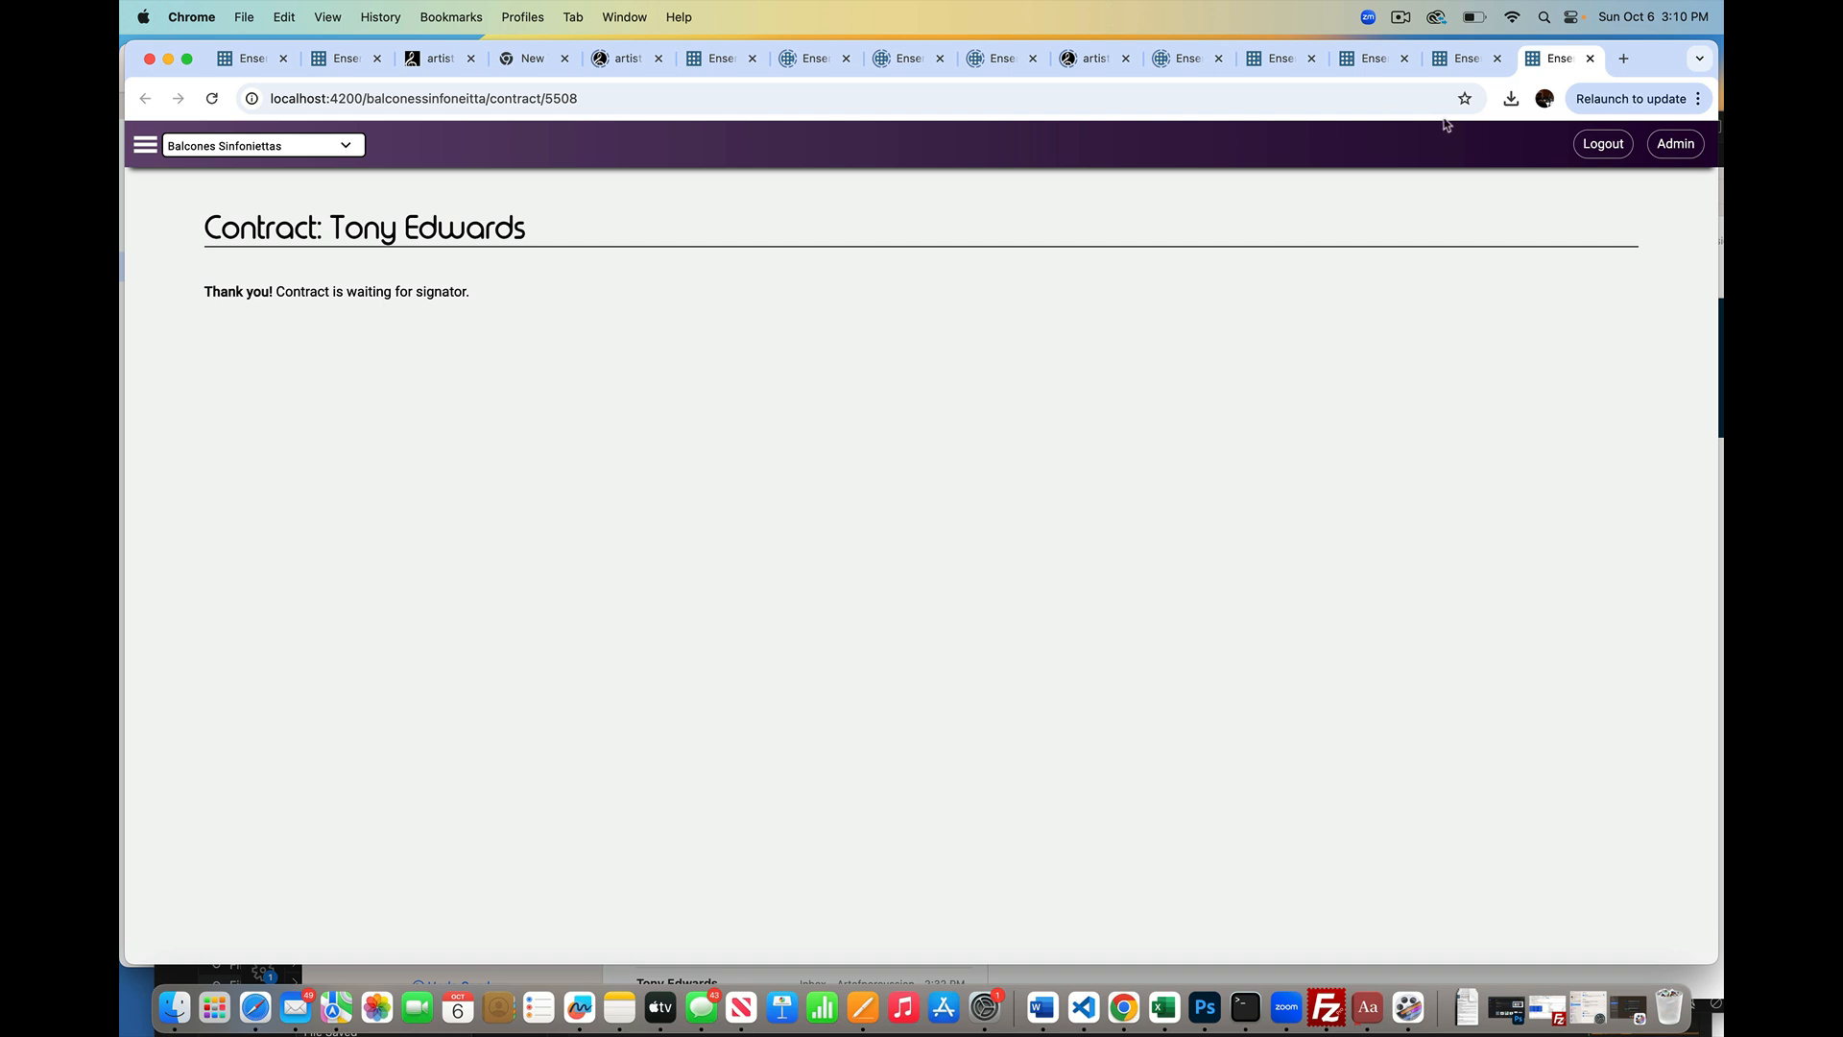
# Step: Reload the admin Contracts list and open row 7's Members Contract page
pyautogui.click(1460, 61)
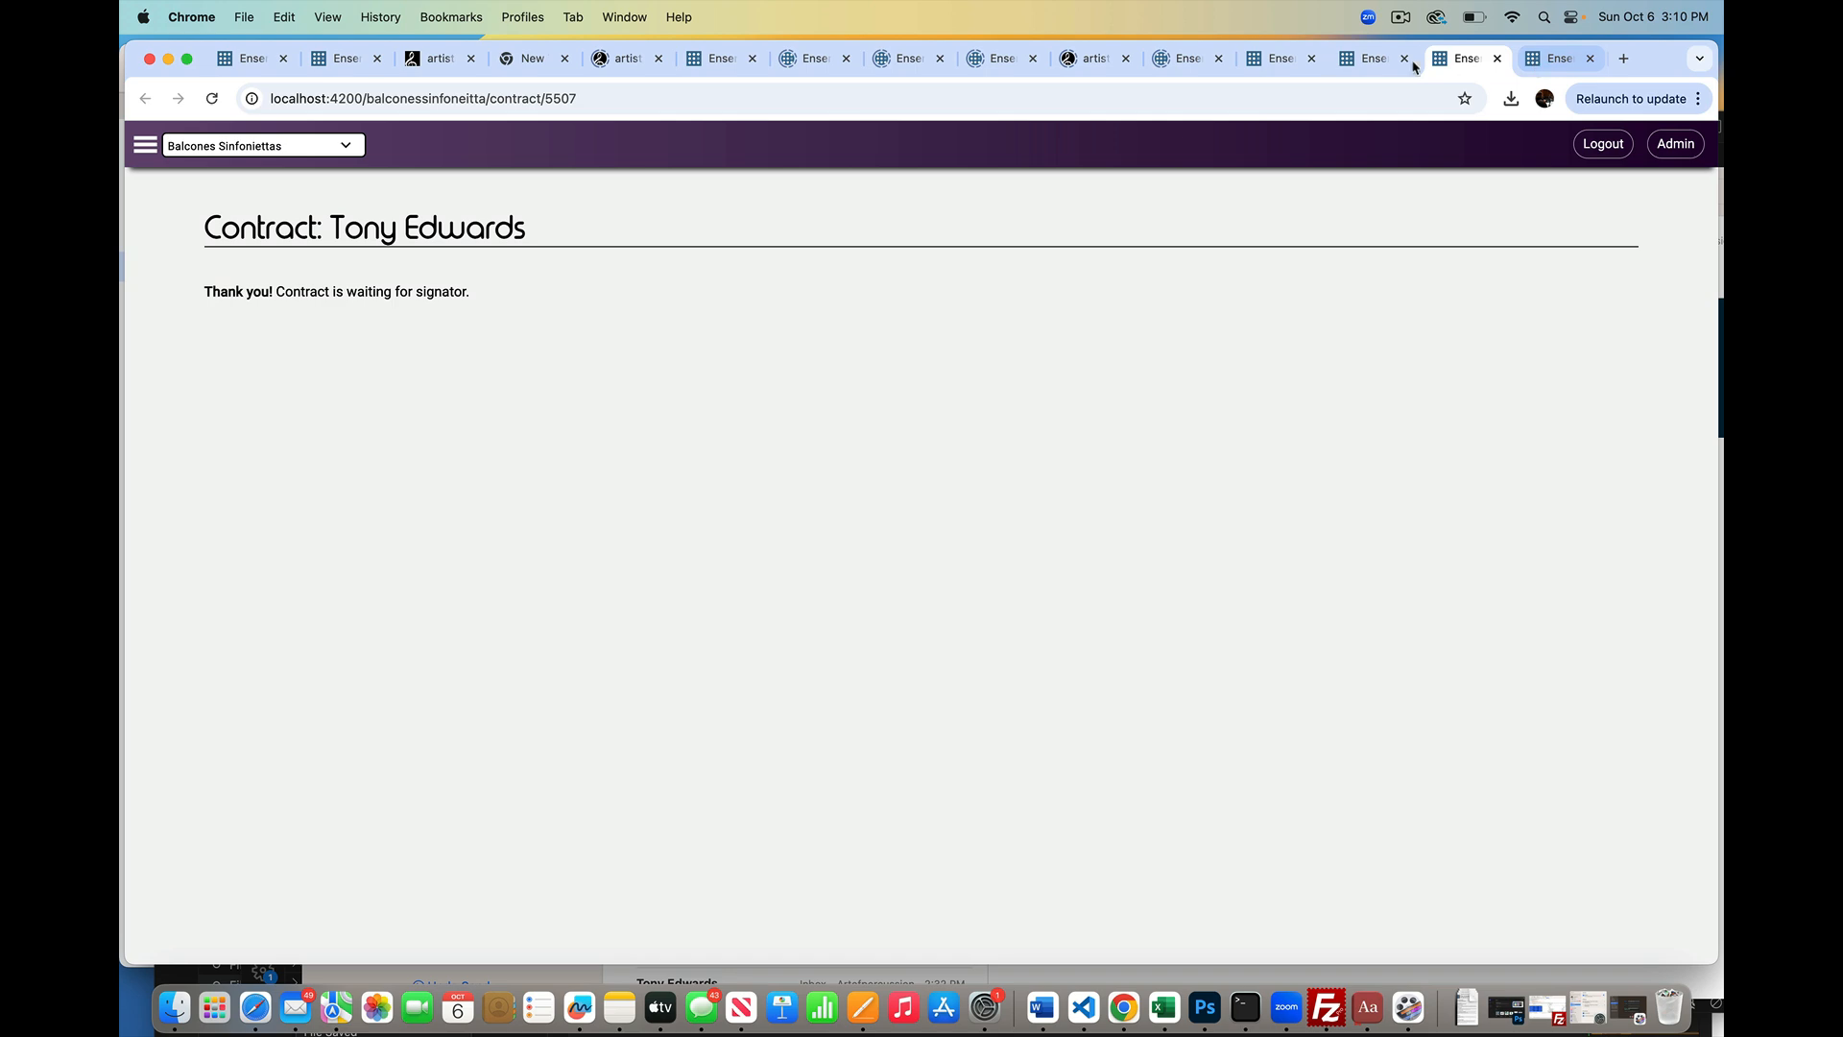
pyautogui.click(1379, 61)
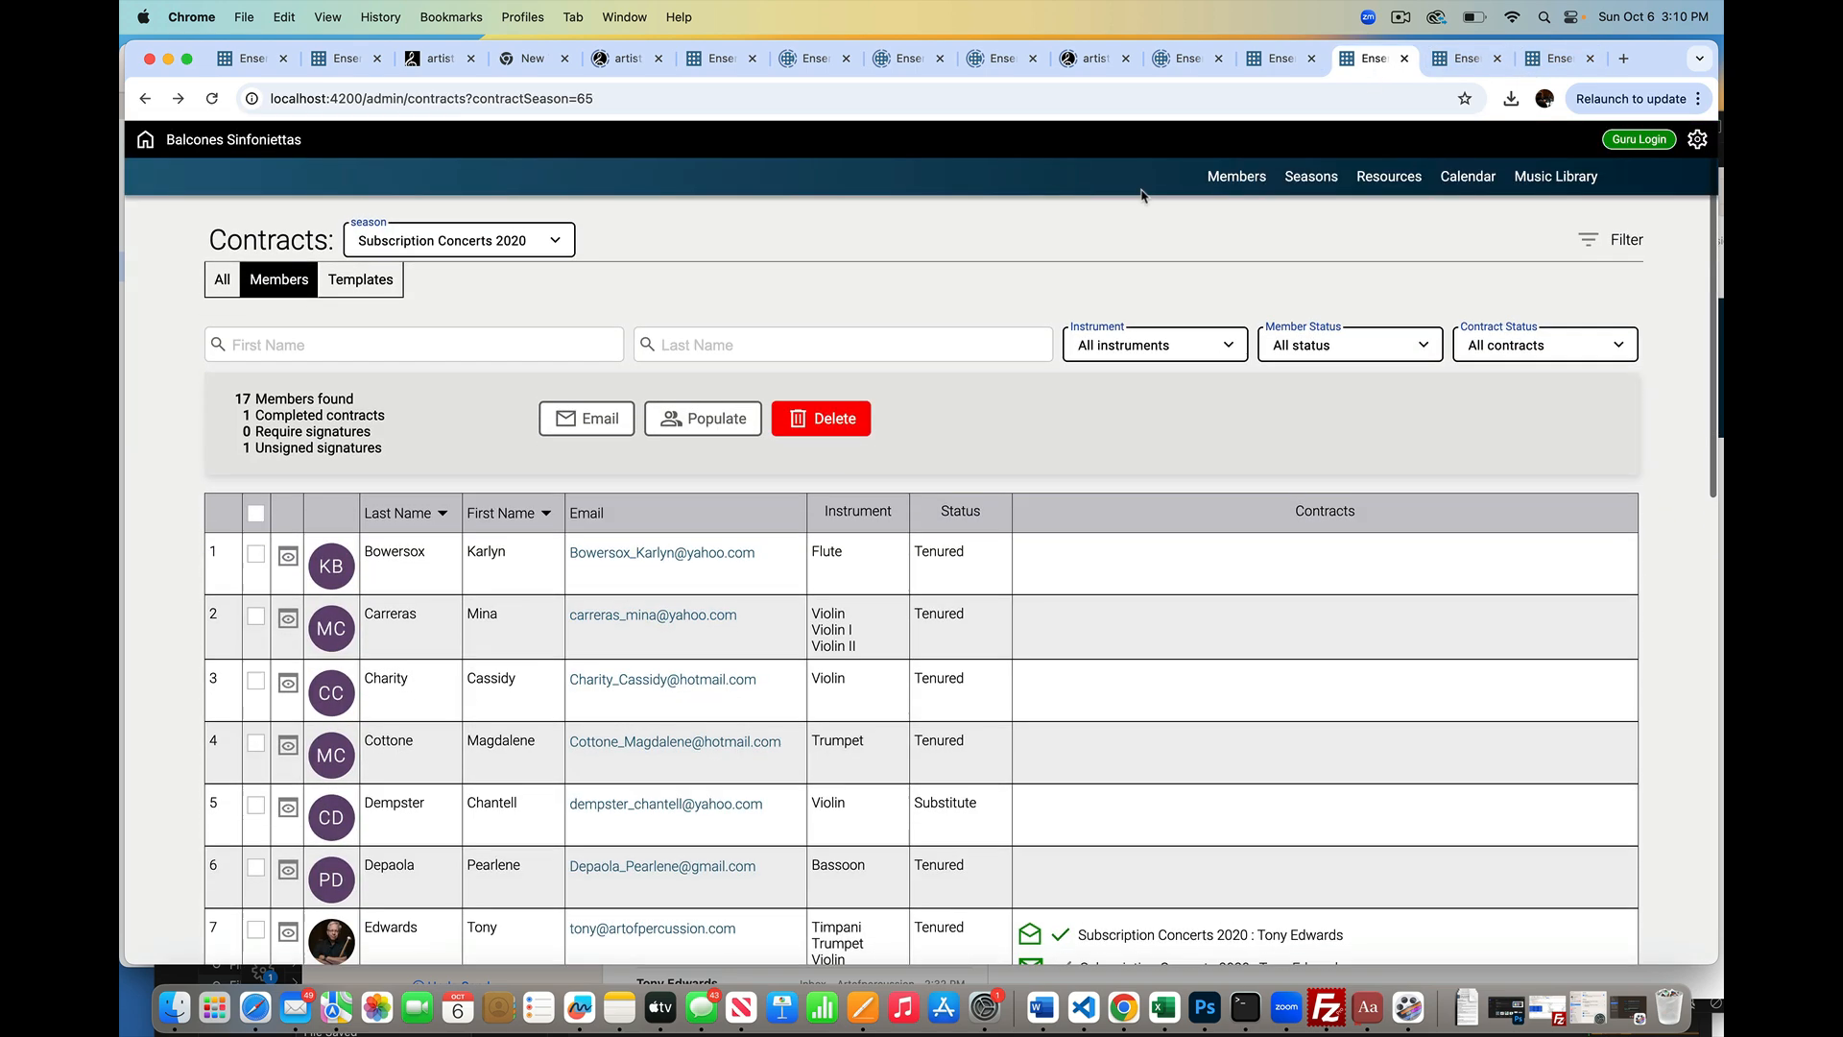
pyautogui.click(211, 99)
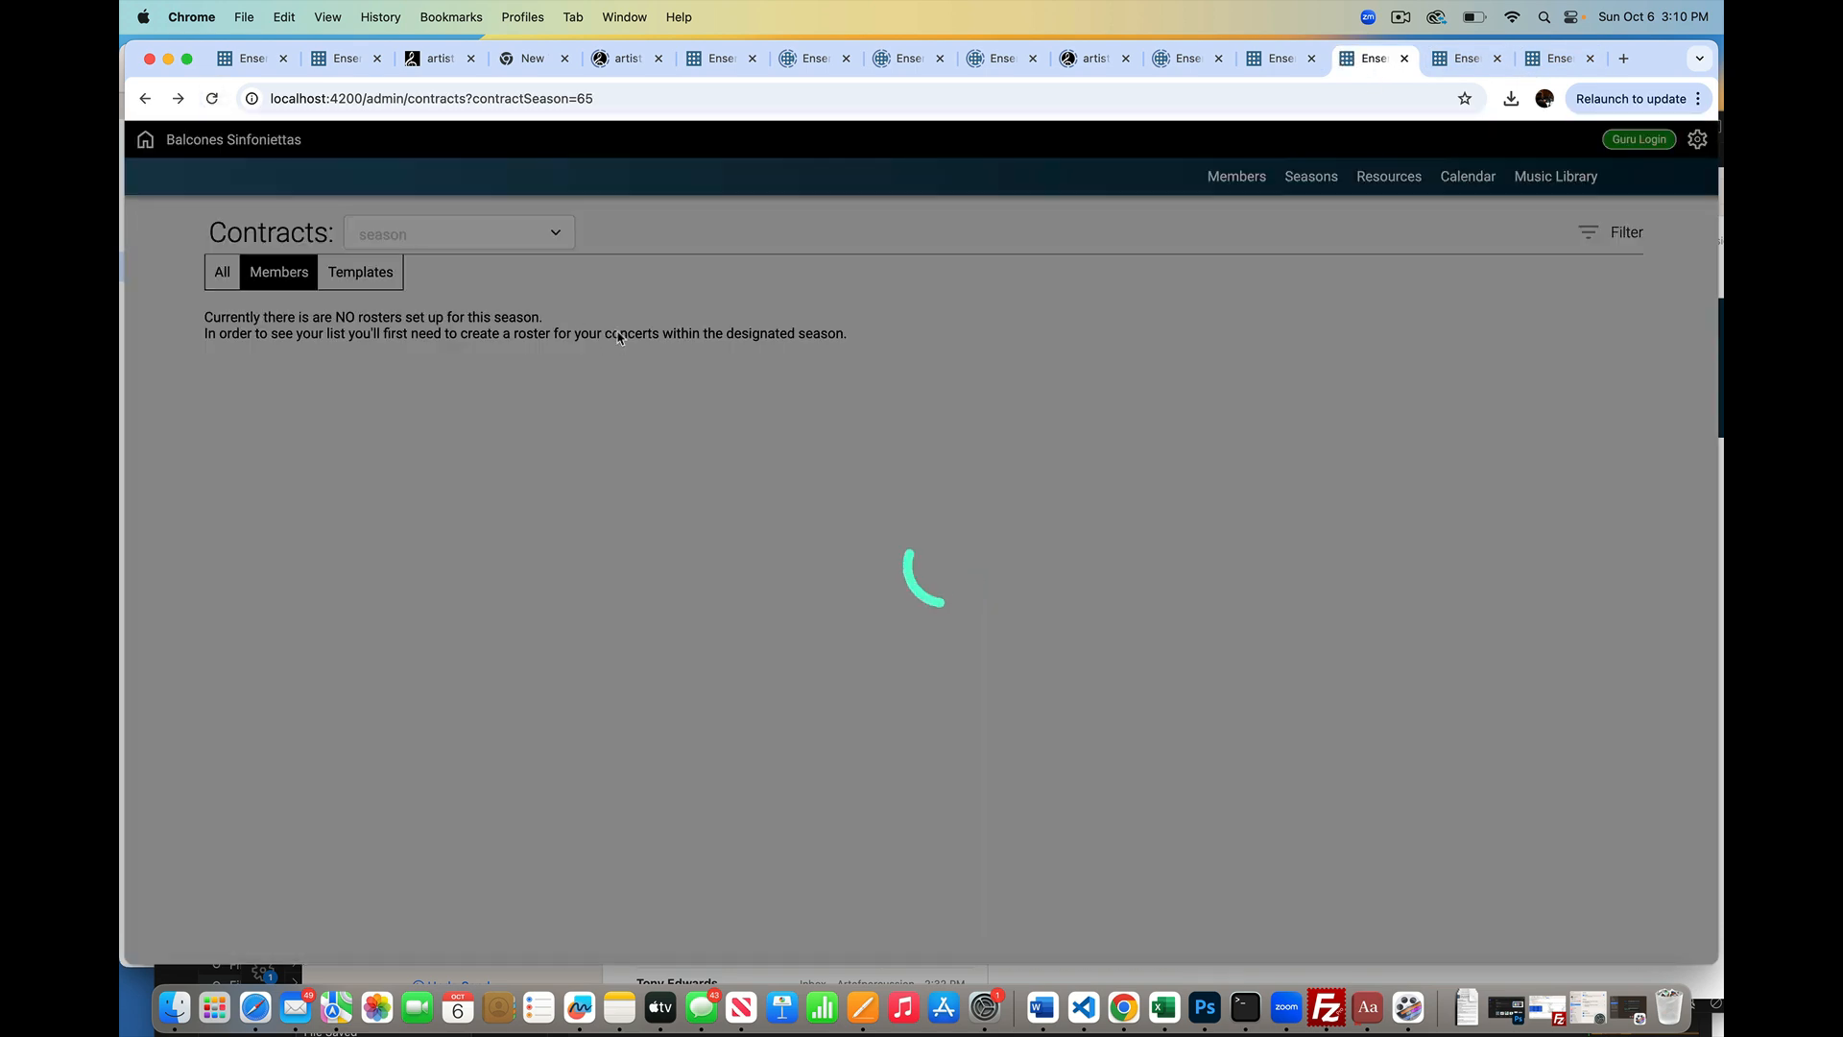
pyautogui.scroll(-5, 729, 451)
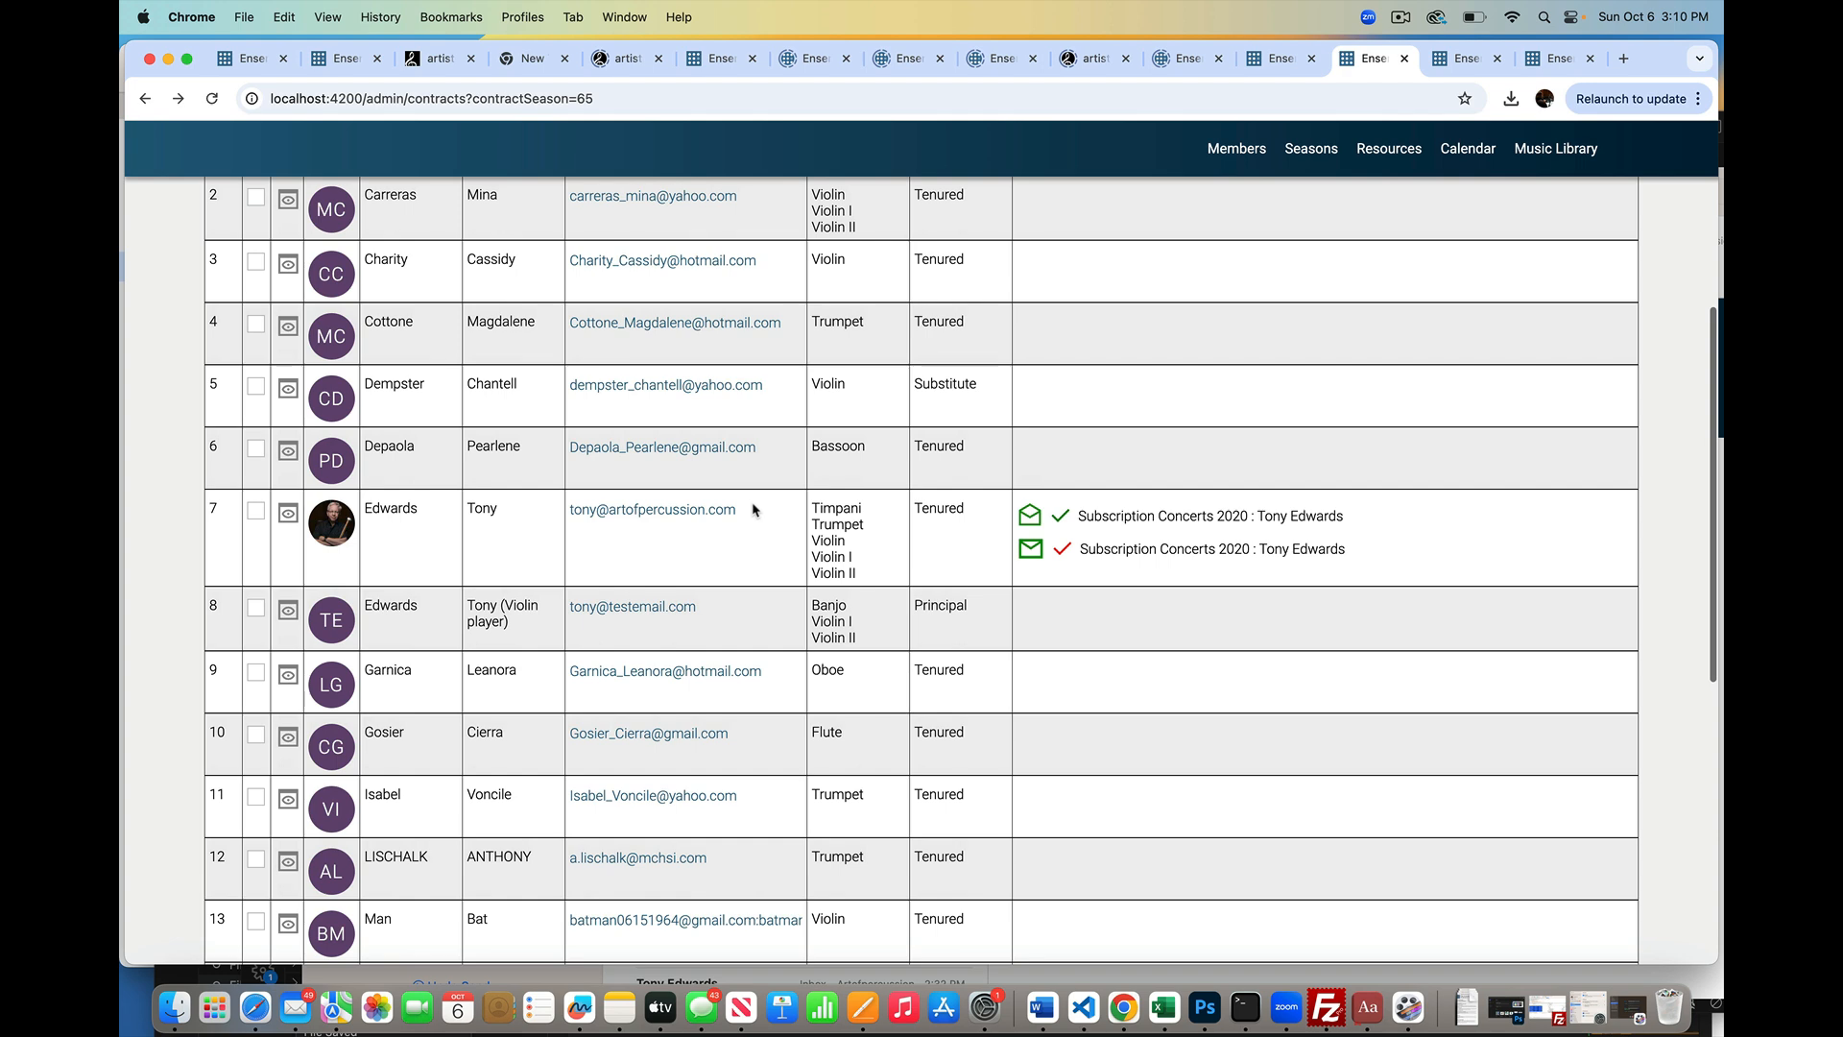
pyautogui.scroll(1, 1036, 574)
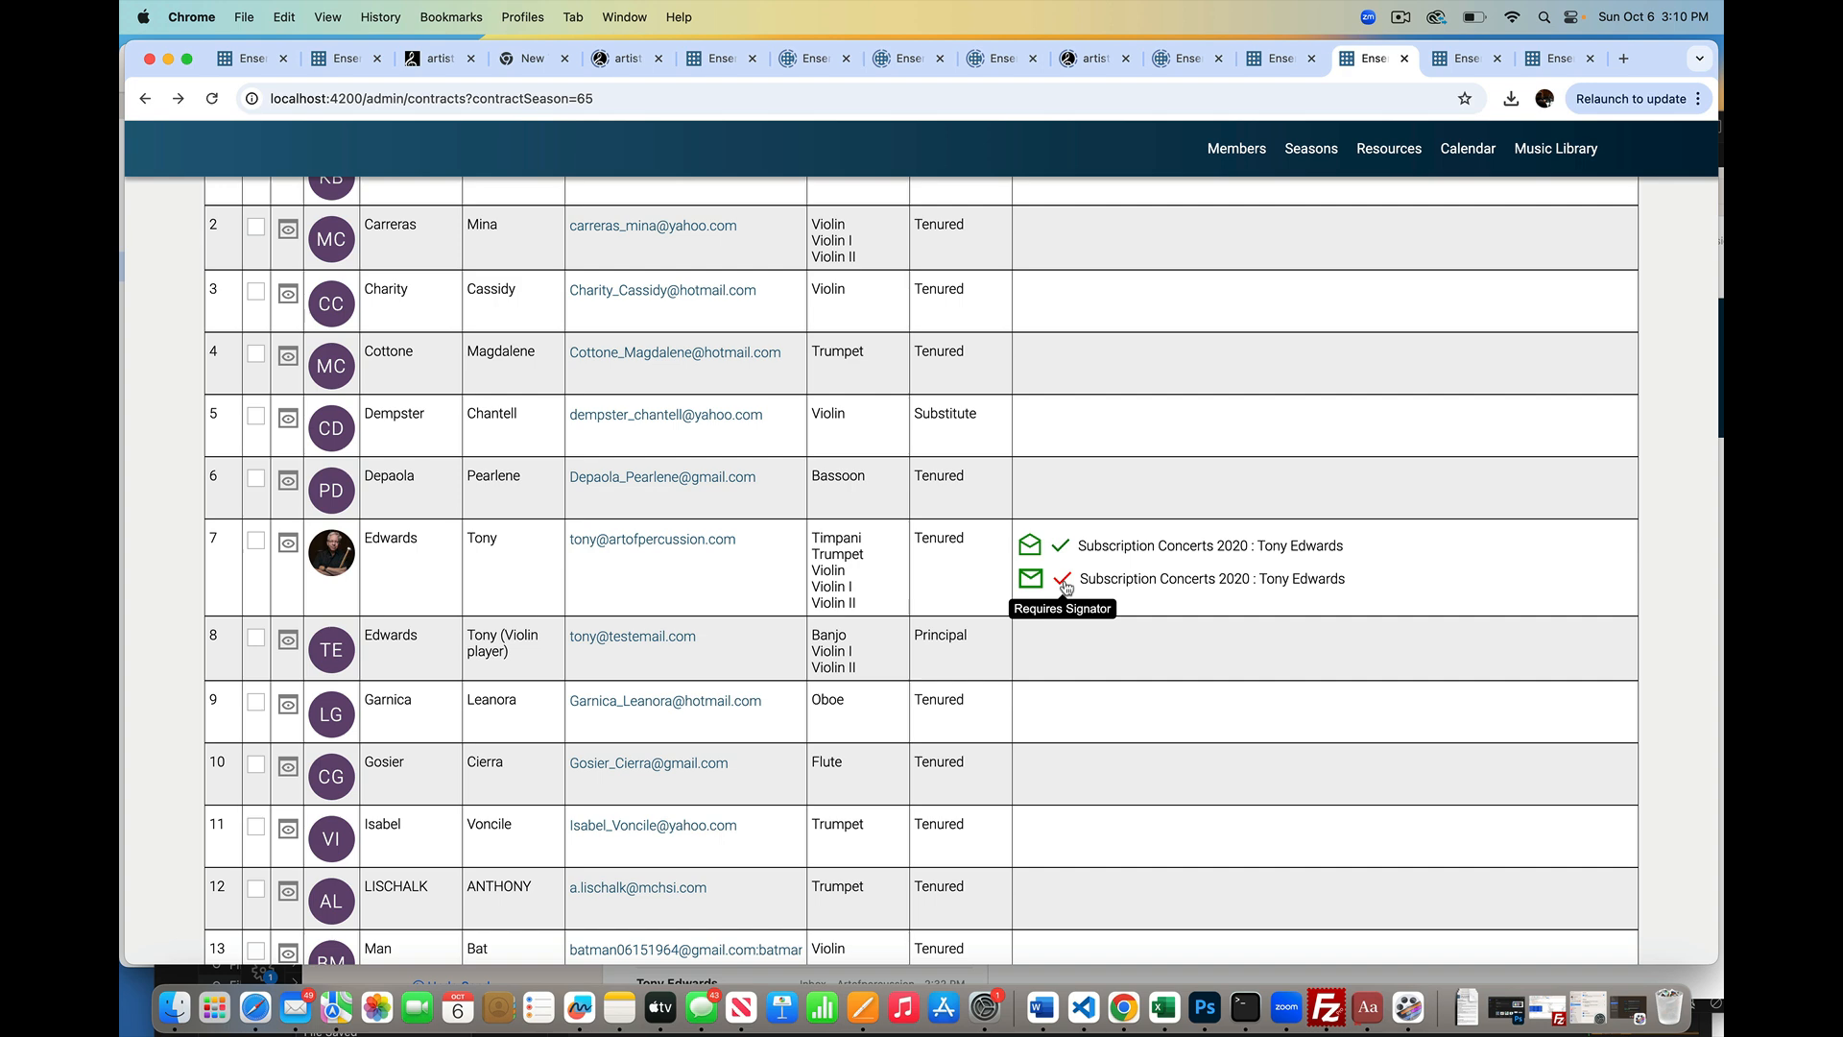
pyautogui.click(288, 544)
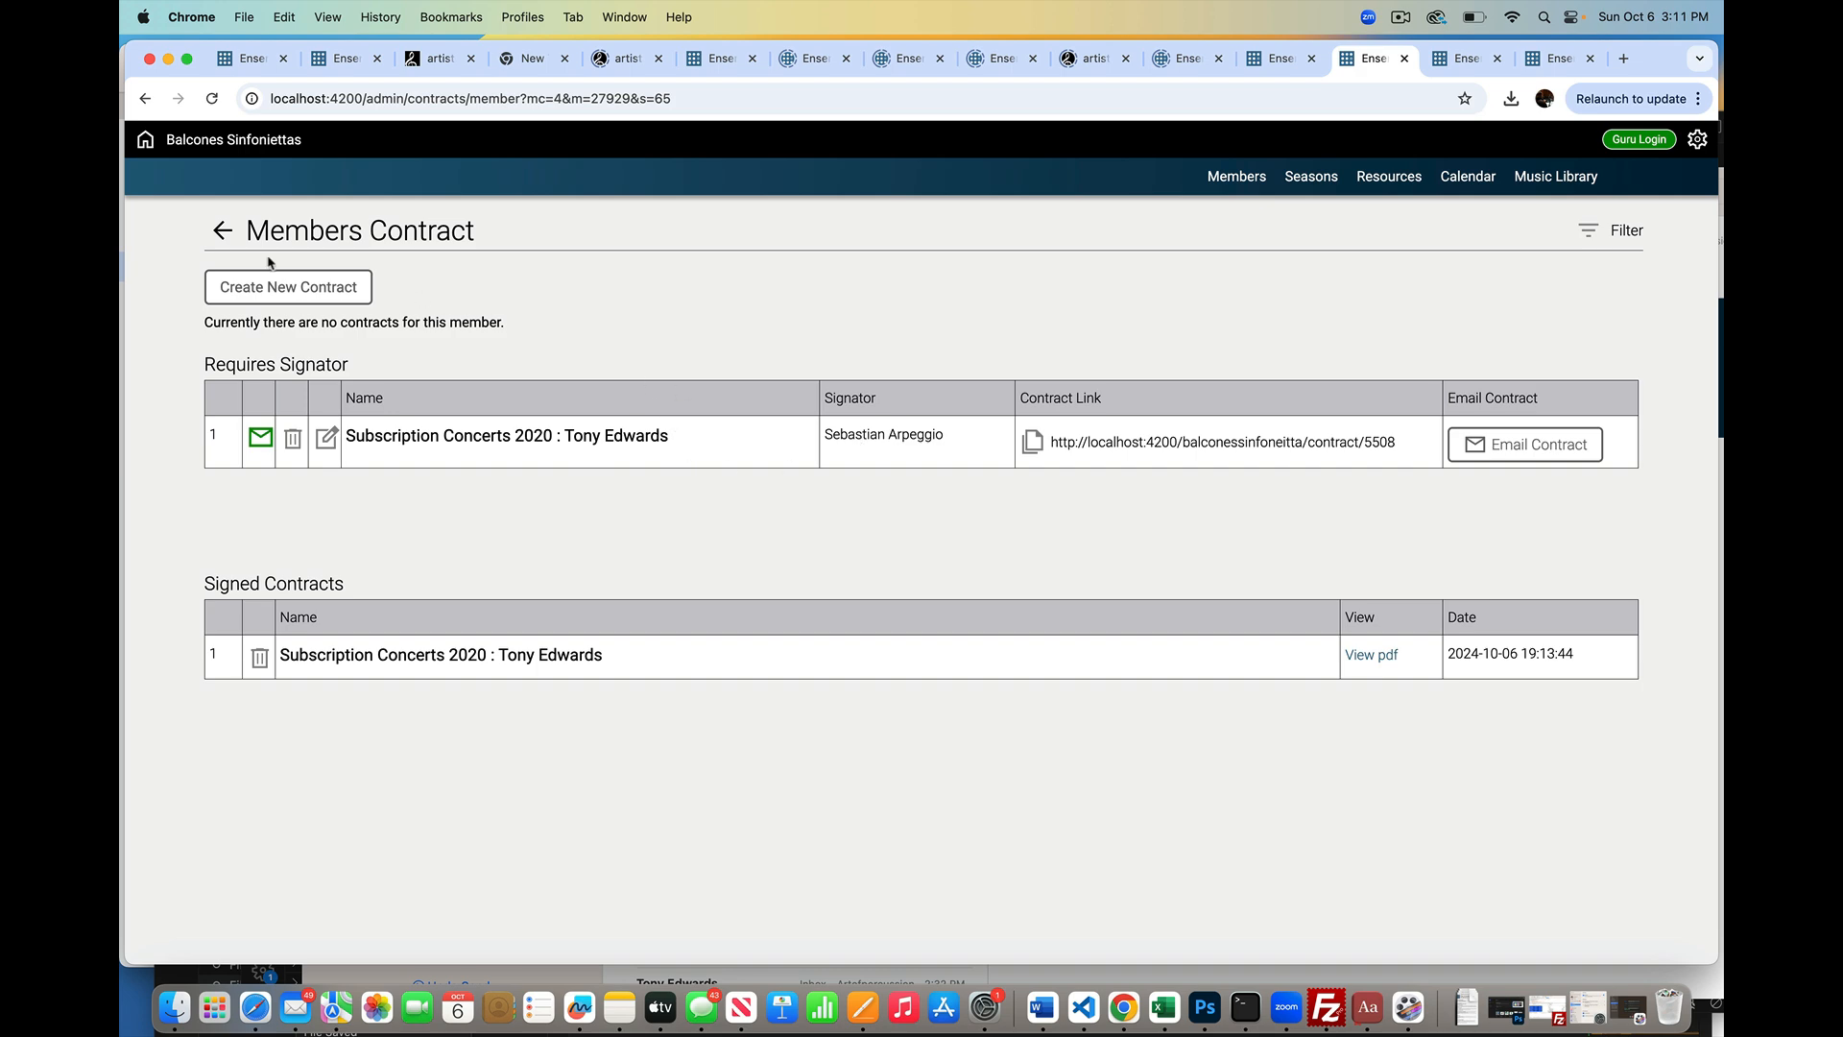
# Step: Go back from Members Contract to the Subscription Concerts 2020 contracts list
pyautogui.click(223, 232)
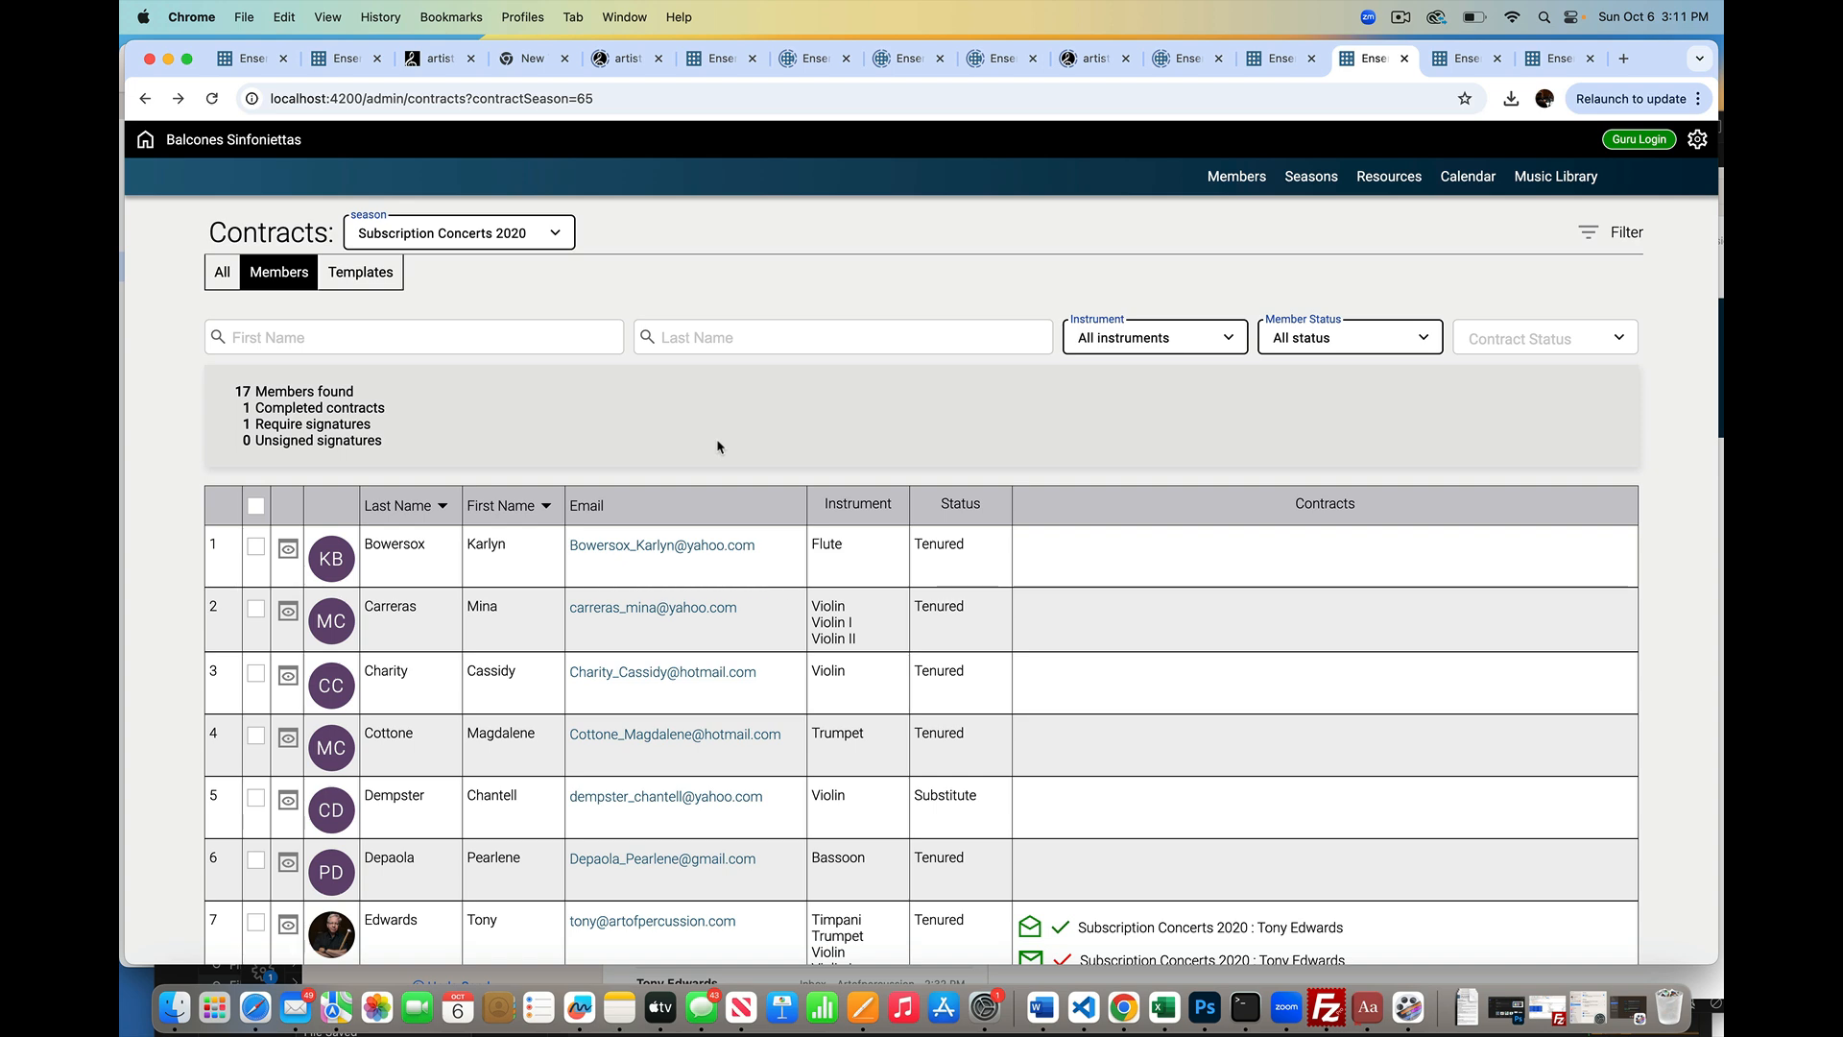
# Step: Filter Contract Status to Requires Signature and open the matching member's contract
pyautogui.scroll(-3, 896, 555)
pyautogui.scroll(2, 933, 545)
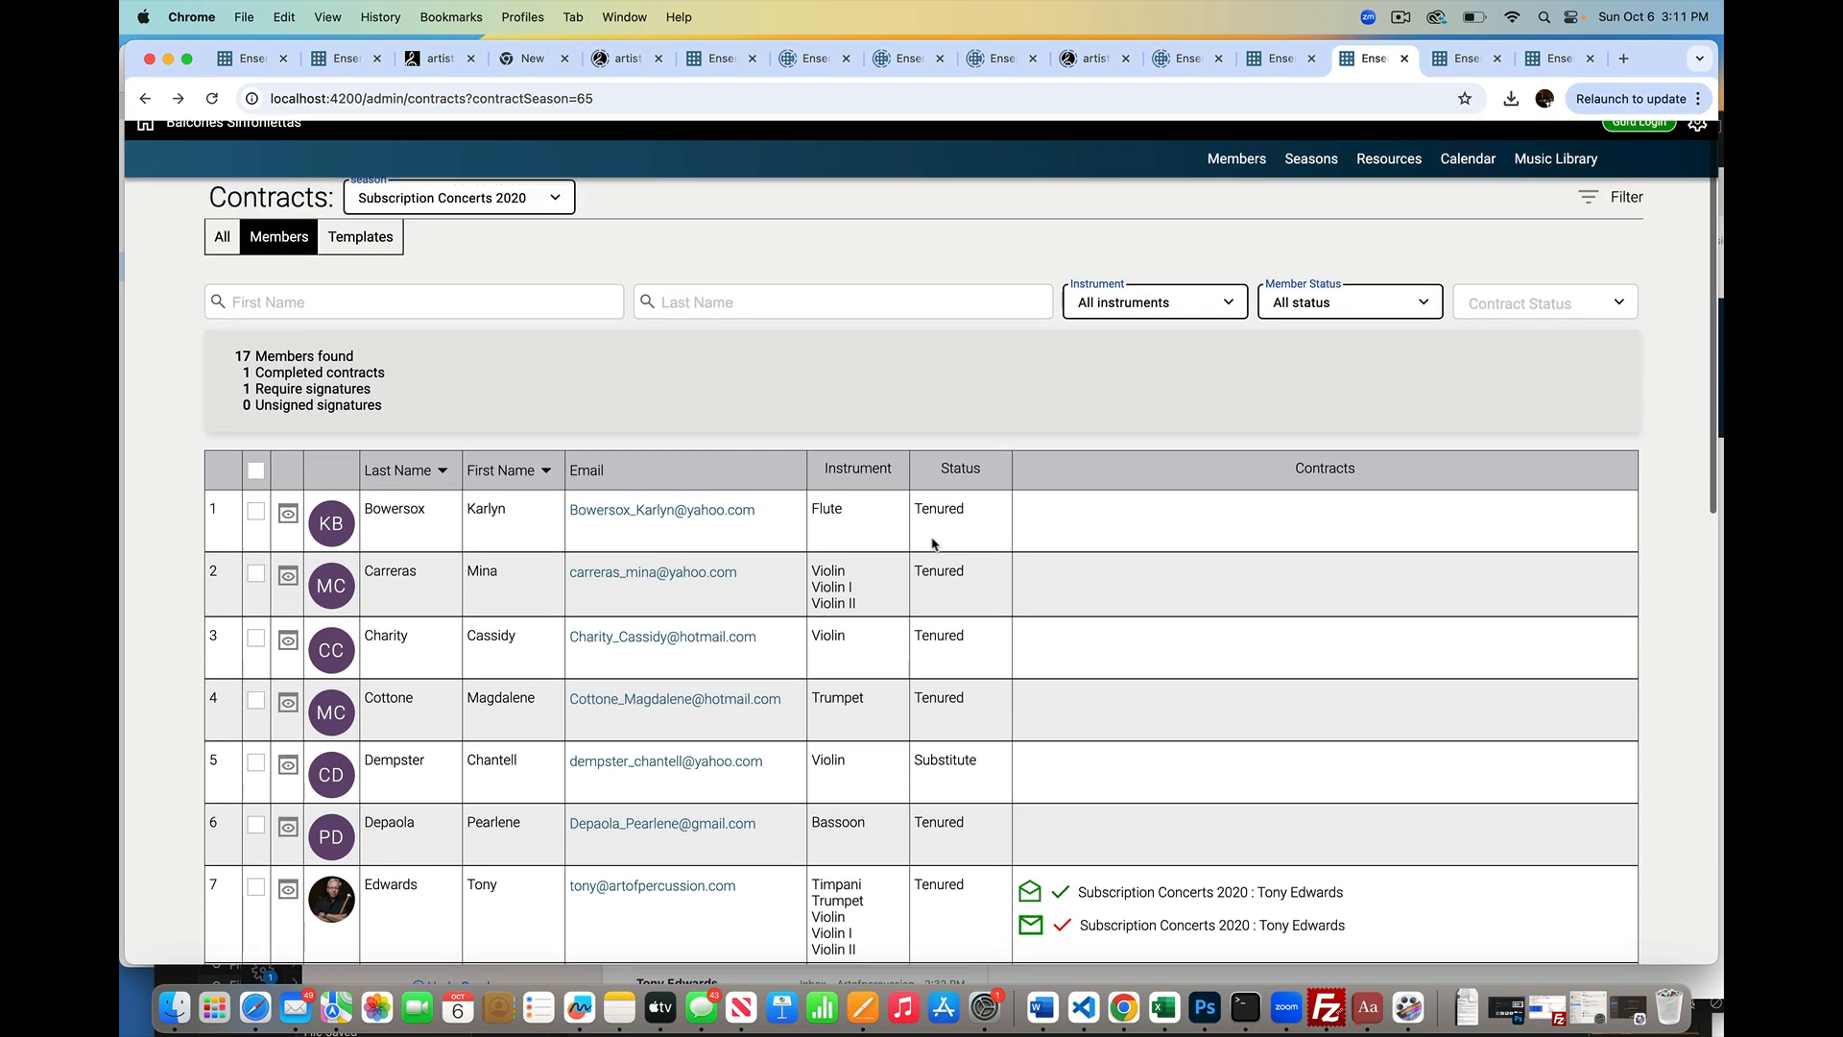
pyautogui.click(1500, 305)
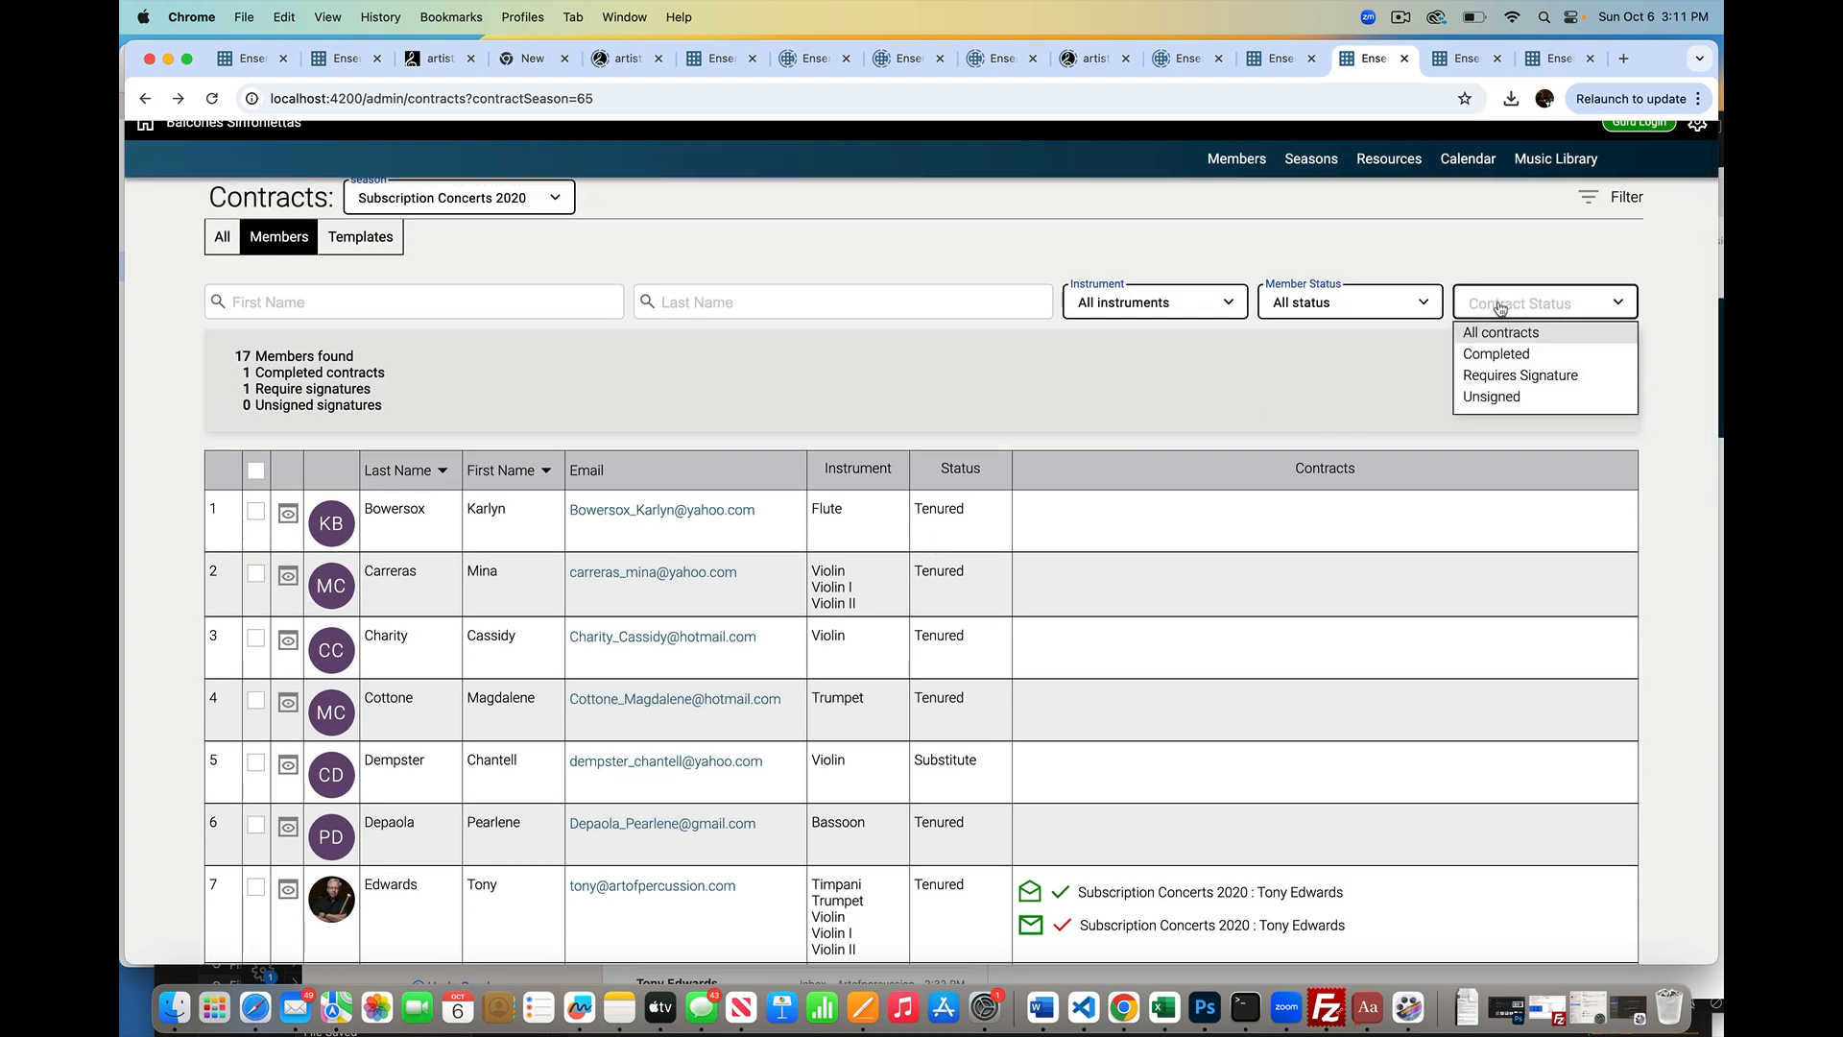
pyautogui.click(1491, 382)
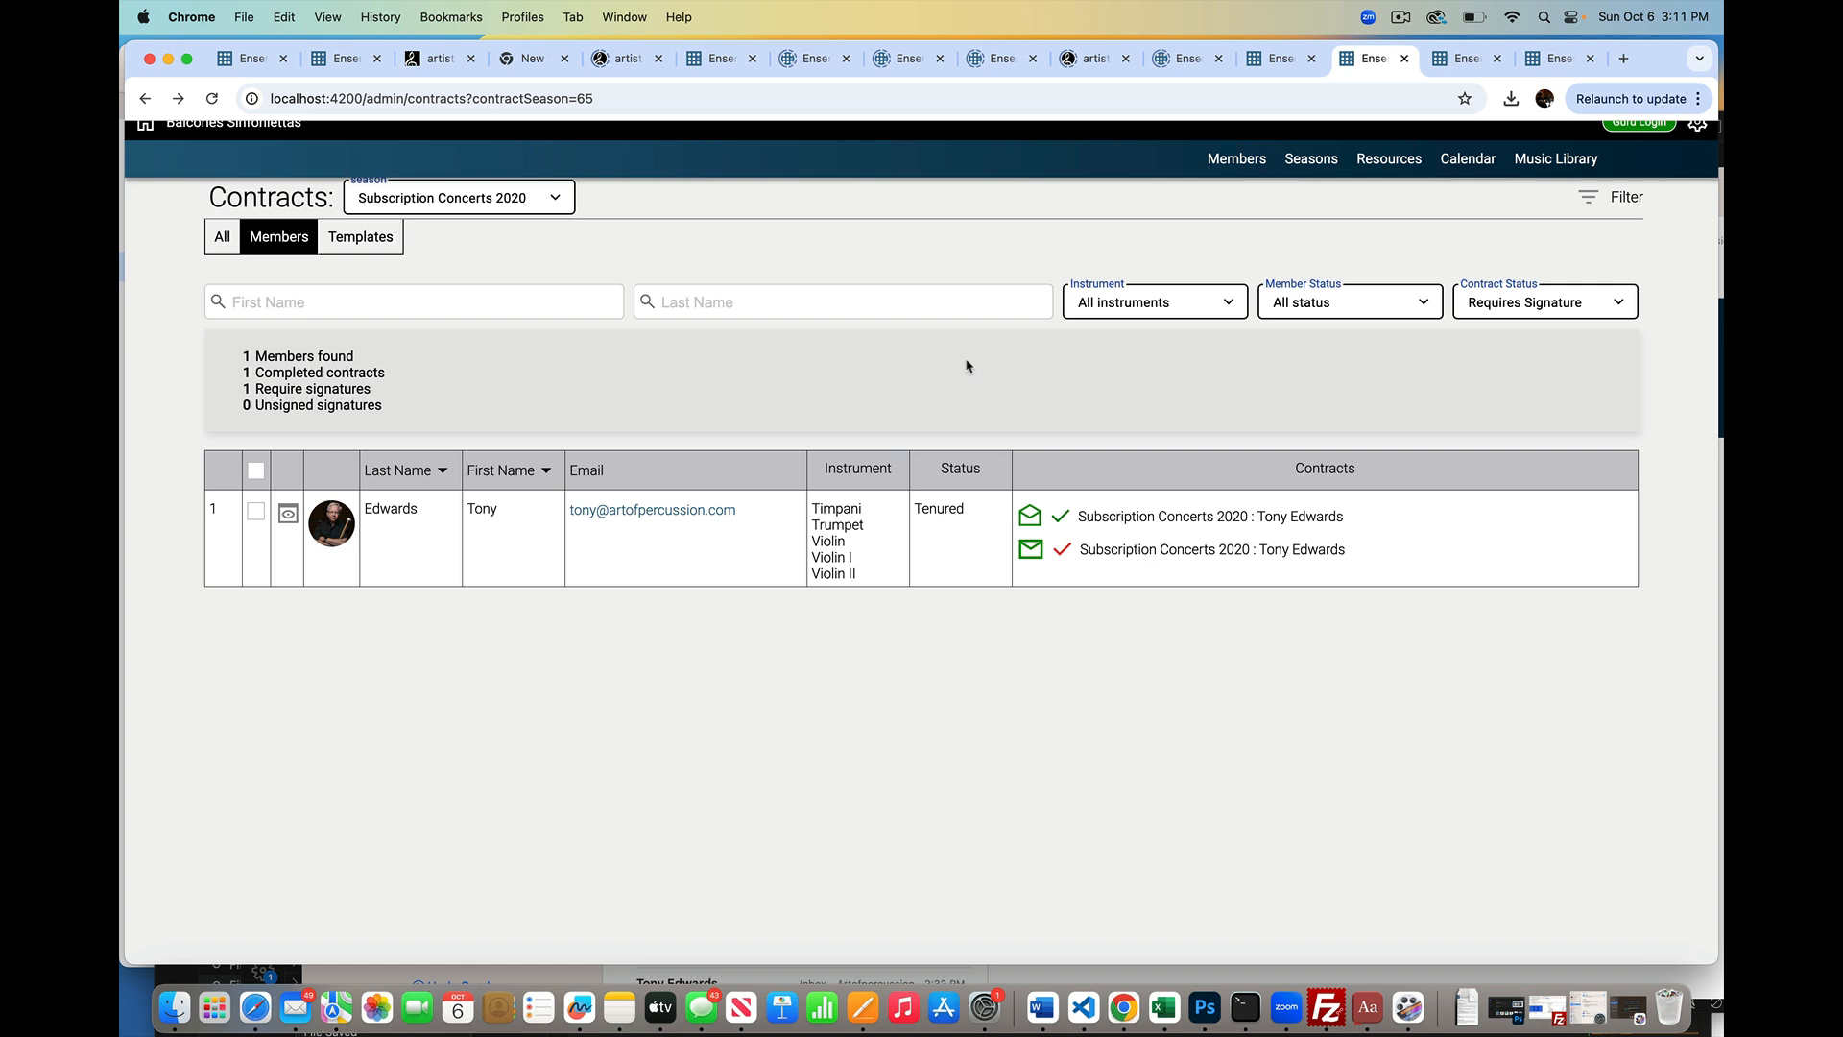
pyautogui.click(287, 516)
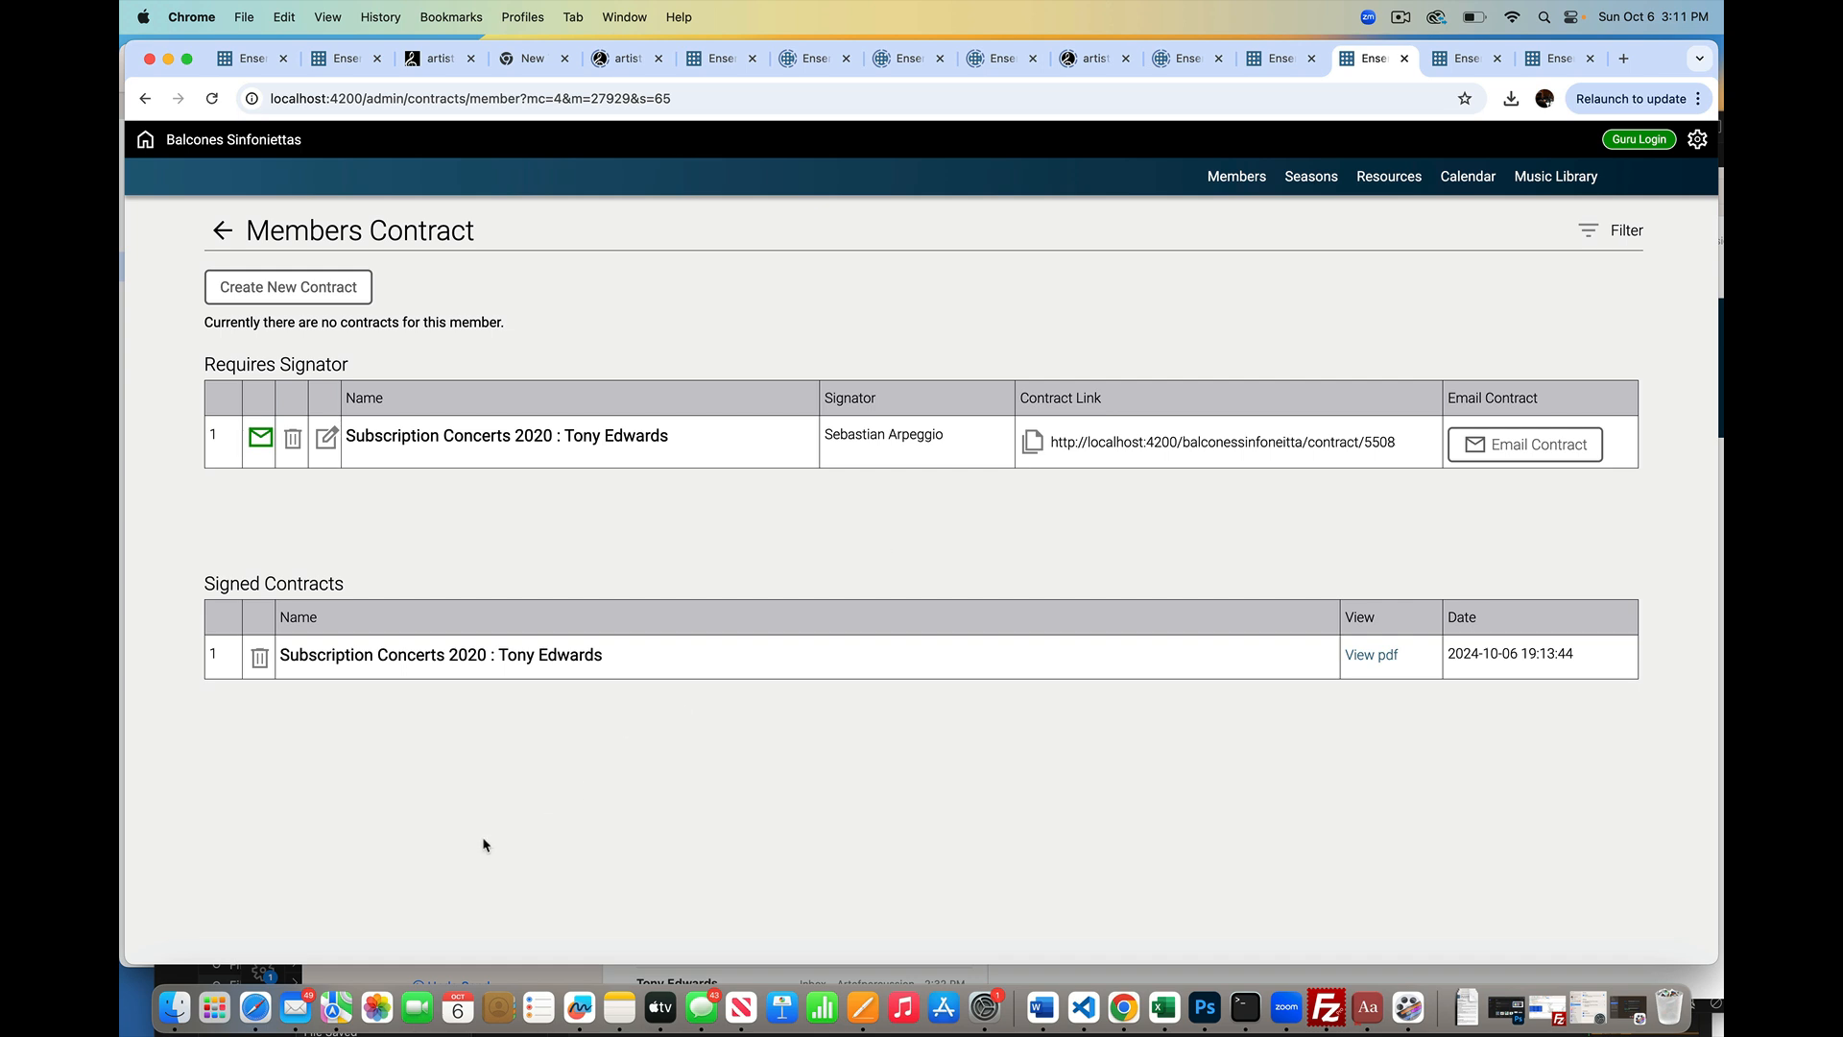
# Step: In Safari's Gmail inbox, open the 'Contract requires signature' email
pyautogui.click(270, 1005)
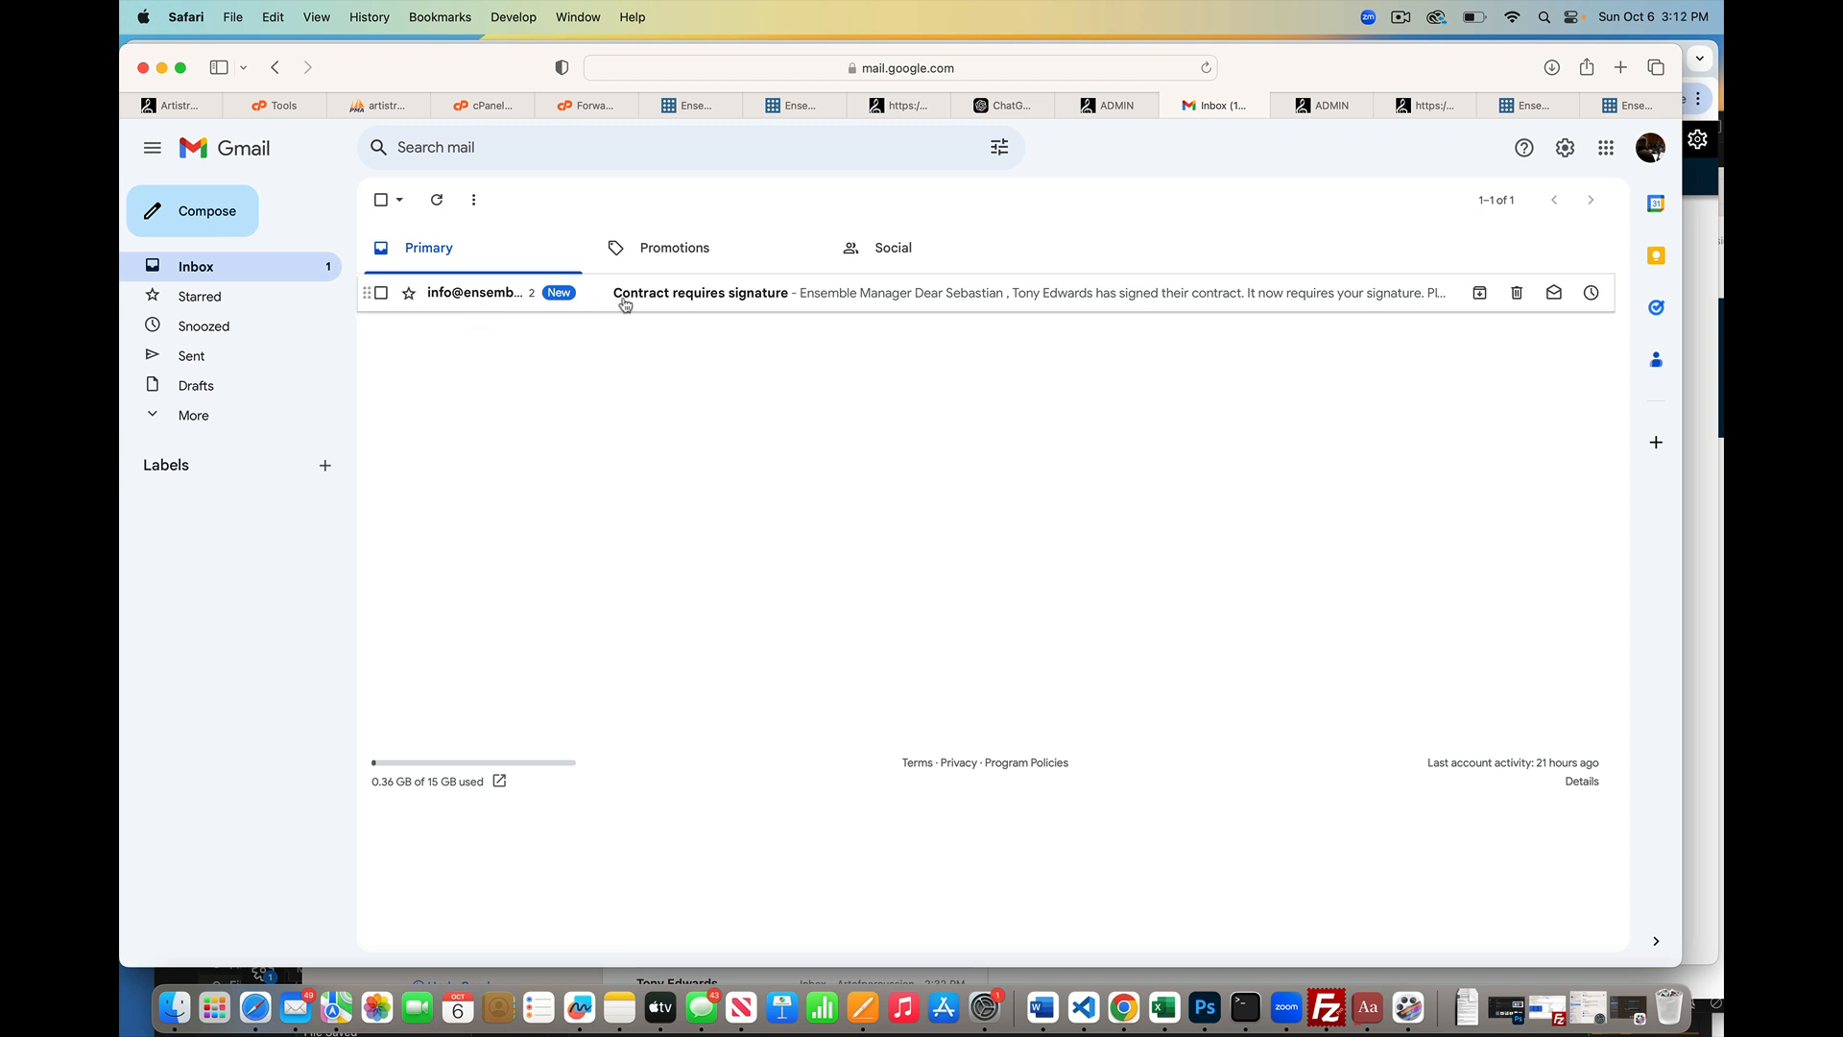
pyautogui.click(740, 301)
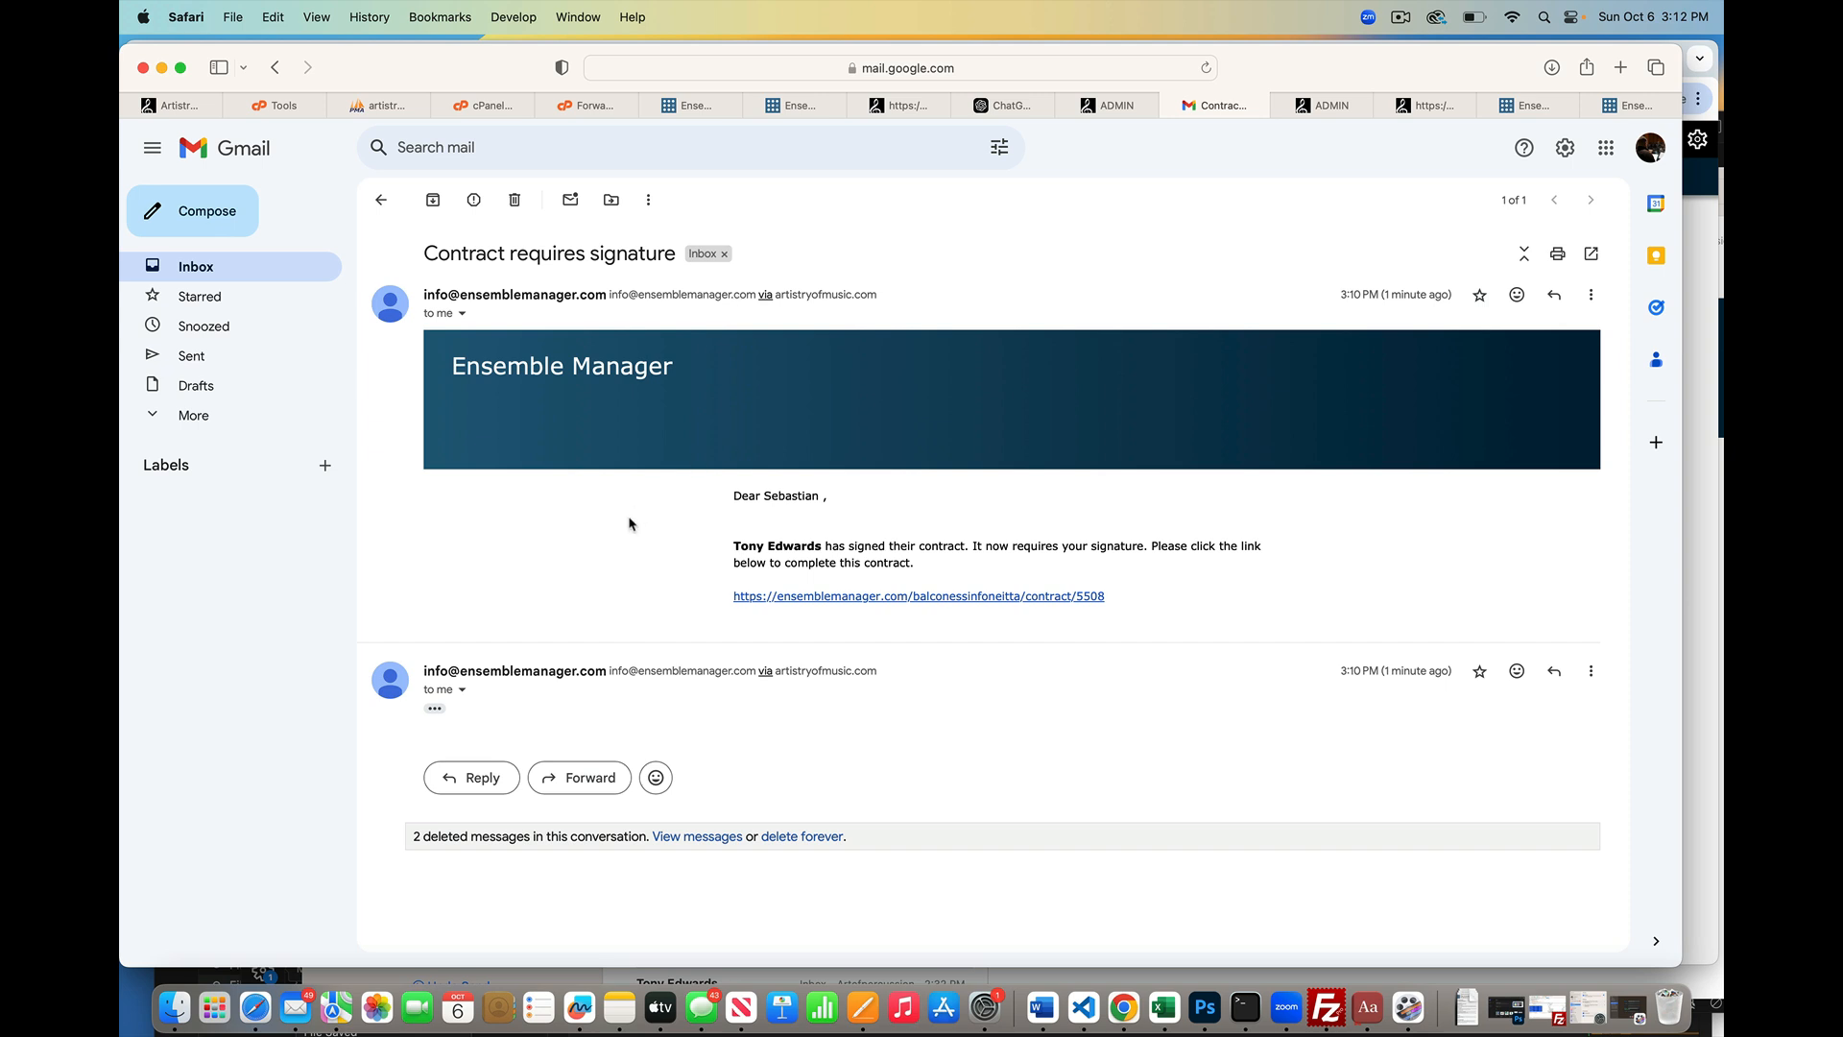